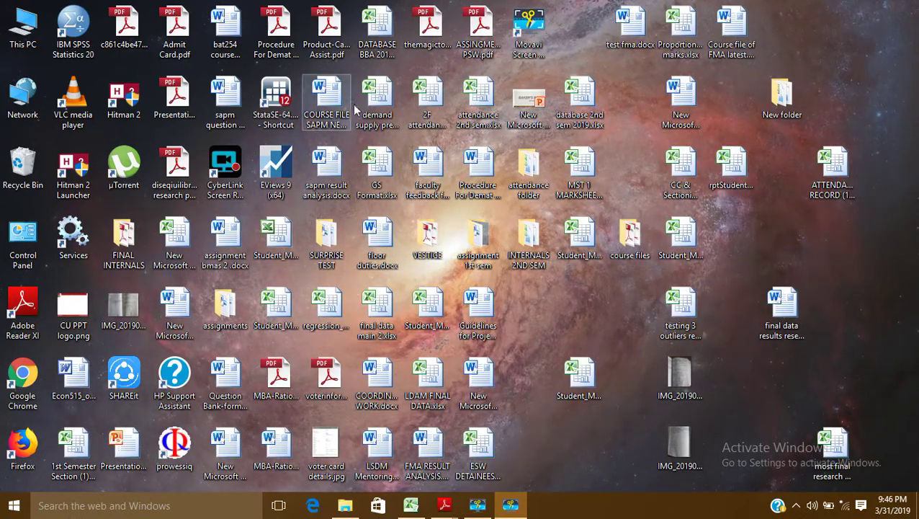
# Open Stata and bring up its Data Editor in edit mode.
pyautogui.doubleClick(283, 101)
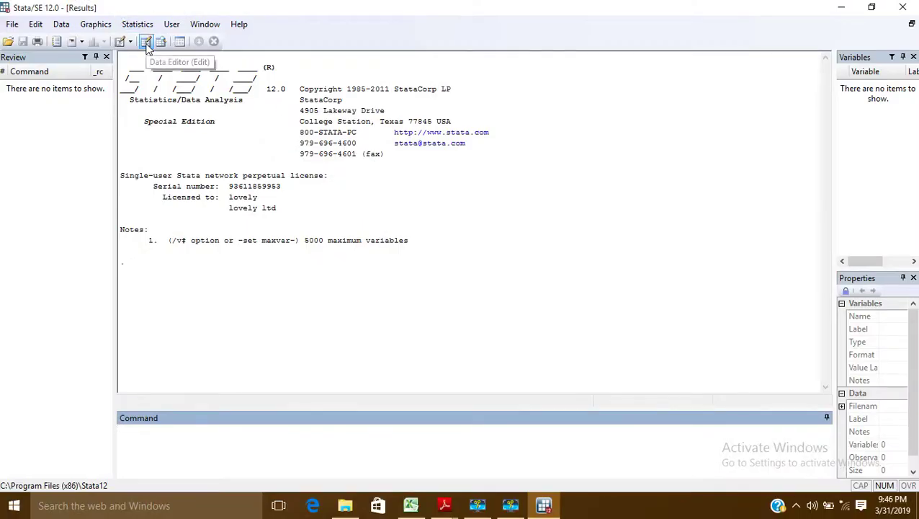
pyautogui.click(146, 42)
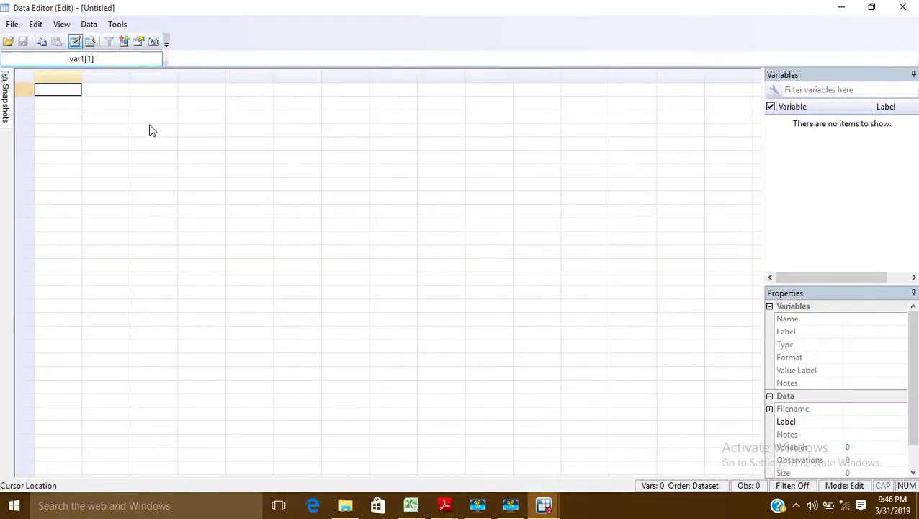
# Switch to the panel data workbook in Excel and review the column headings such as id, year, companyname and tax.
pyautogui.click(411, 507)
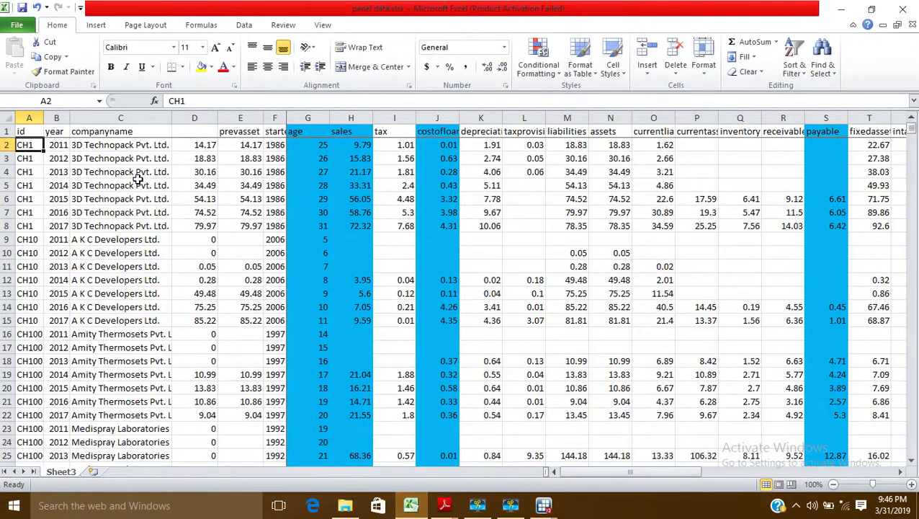
pyautogui.click(22, 130)
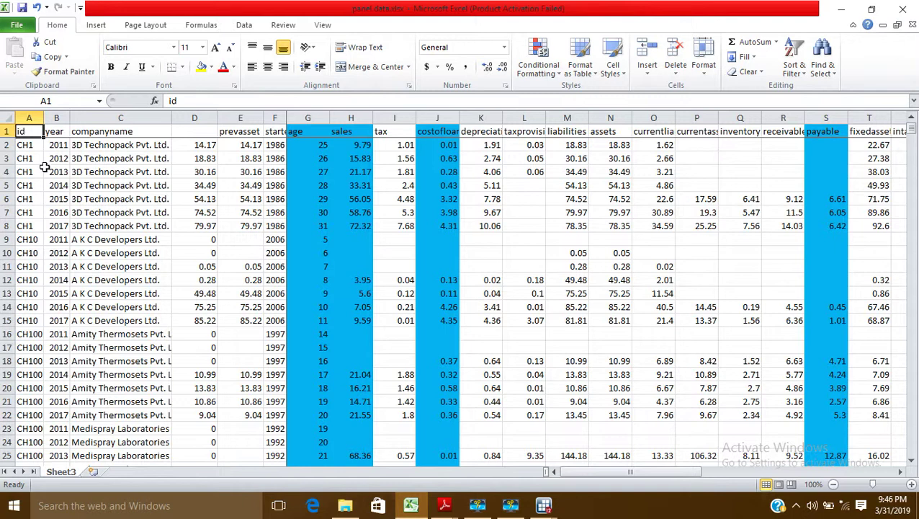
pyautogui.click(57, 130)
pyautogui.click(94, 131)
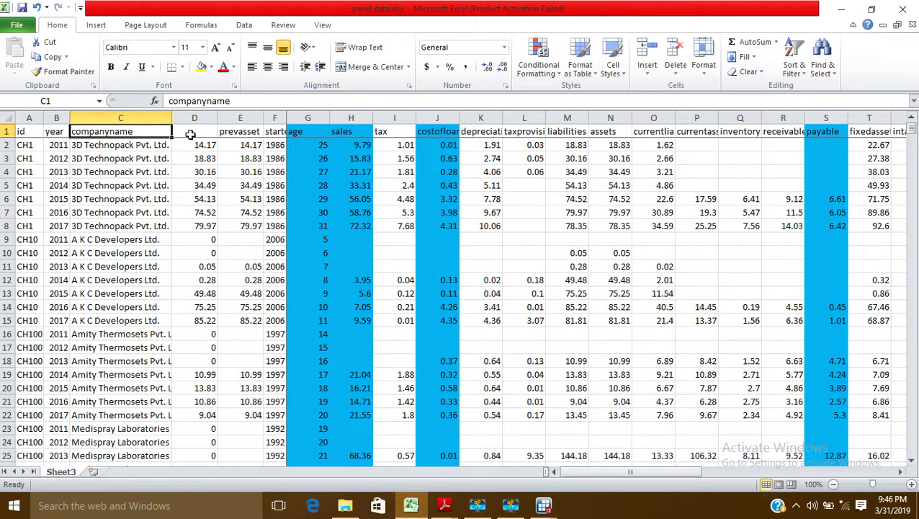
pyautogui.click(238, 132)
pyautogui.click(278, 133)
pyautogui.click(409, 132)
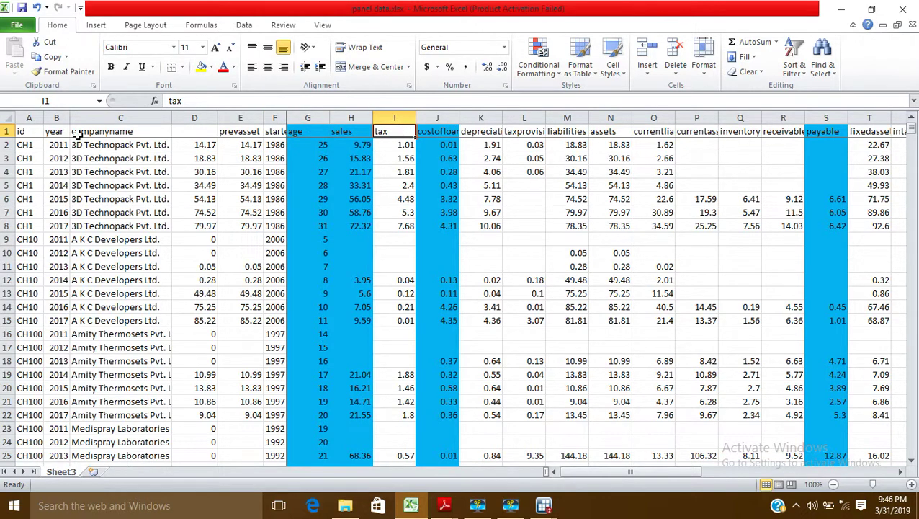
# Copy the panel data from the id heading through column AA, including all rows down to 113093.
pyautogui.click(24, 134)
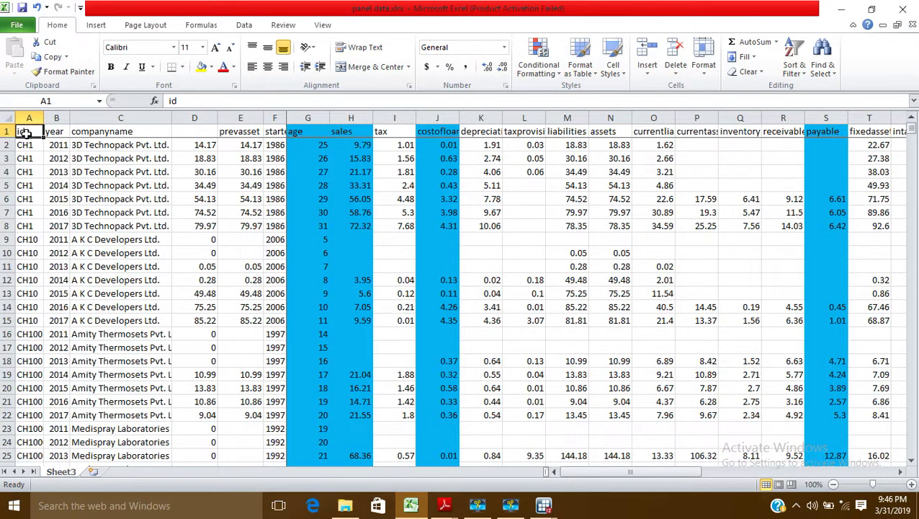
pyautogui.moveTo(26, 132); pyautogui.dragTo(801, 128)
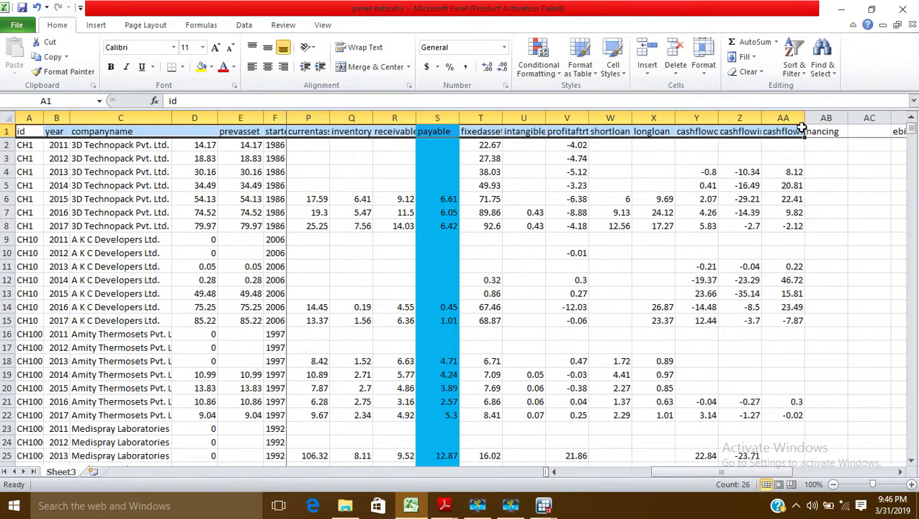
pyautogui.hotkey('ctrl', 'shift', 'Down')
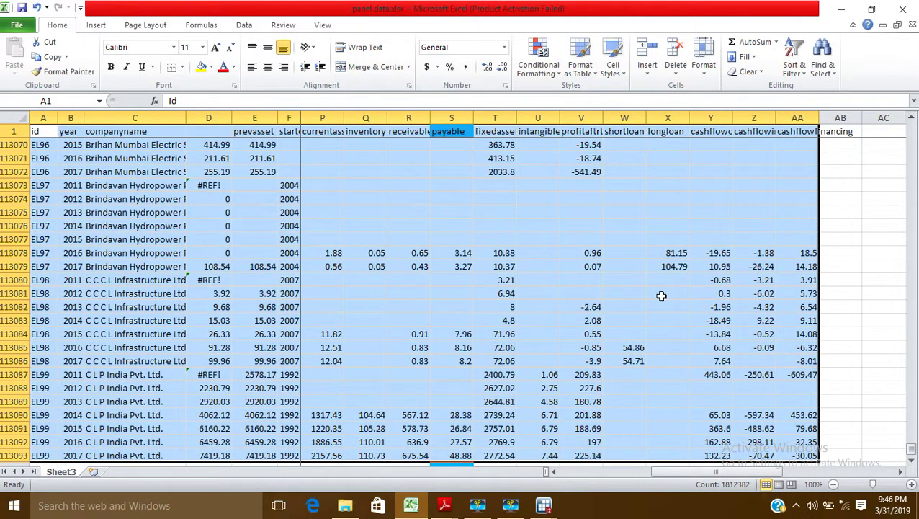
pyautogui.scroll(-3, 645, 296)
pyautogui.hotkey('ctrl', 'c')
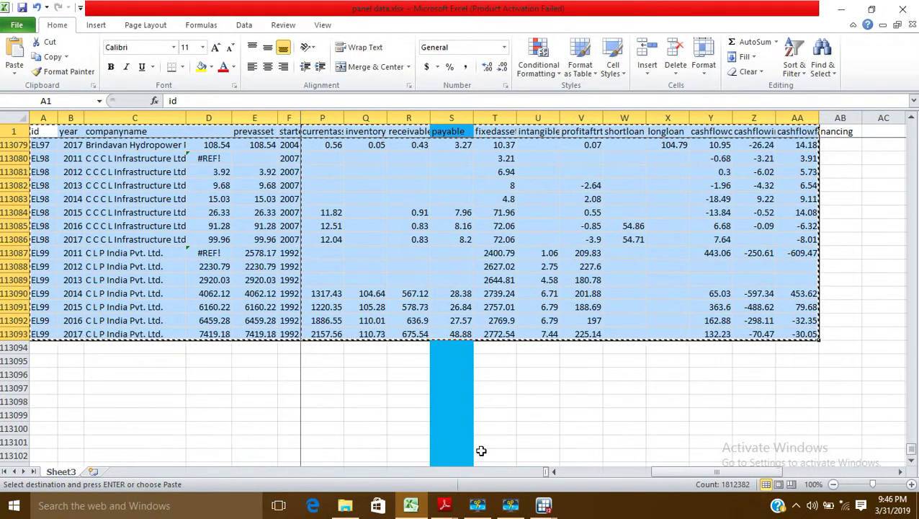
# Paste the copied data into the first cell of Stata's Data Editor, treating the first row as variable names.
pyautogui.moveTo(544, 505)
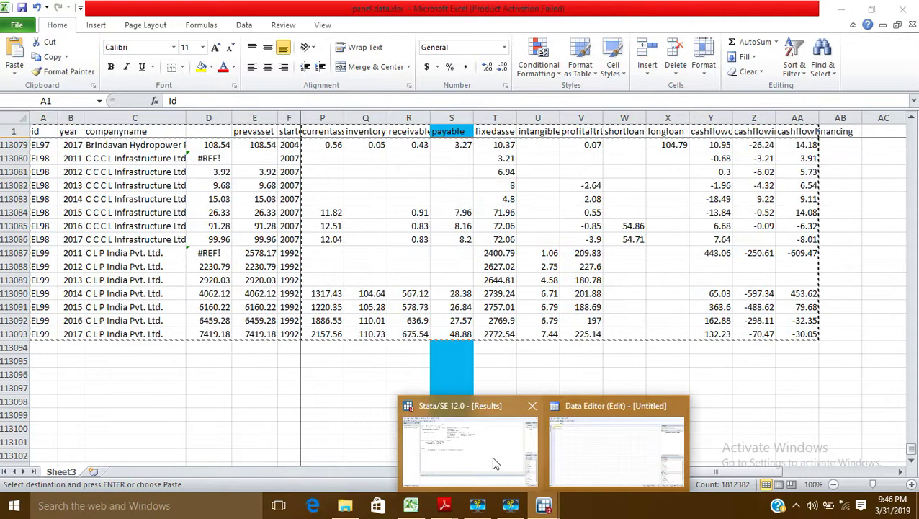
pyautogui.click(595, 440)
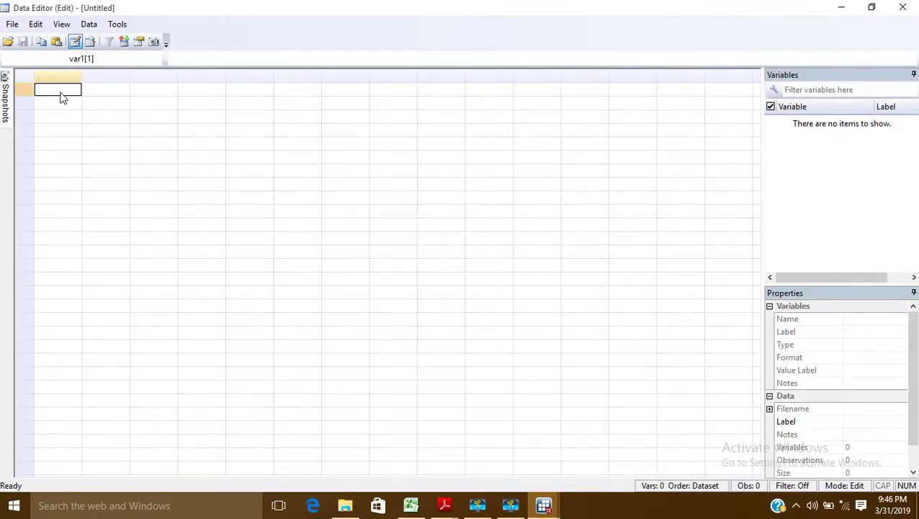
pyautogui.rightClick(59, 90)
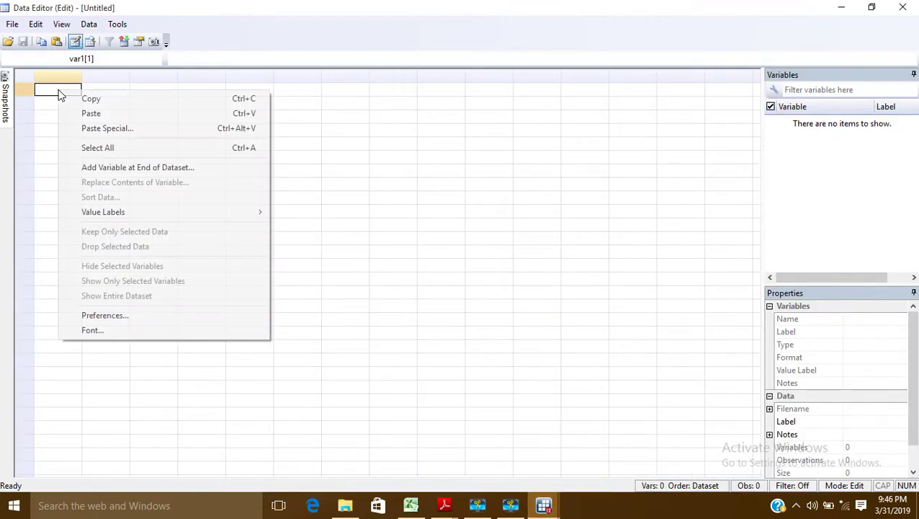
pyautogui.click(90, 114)
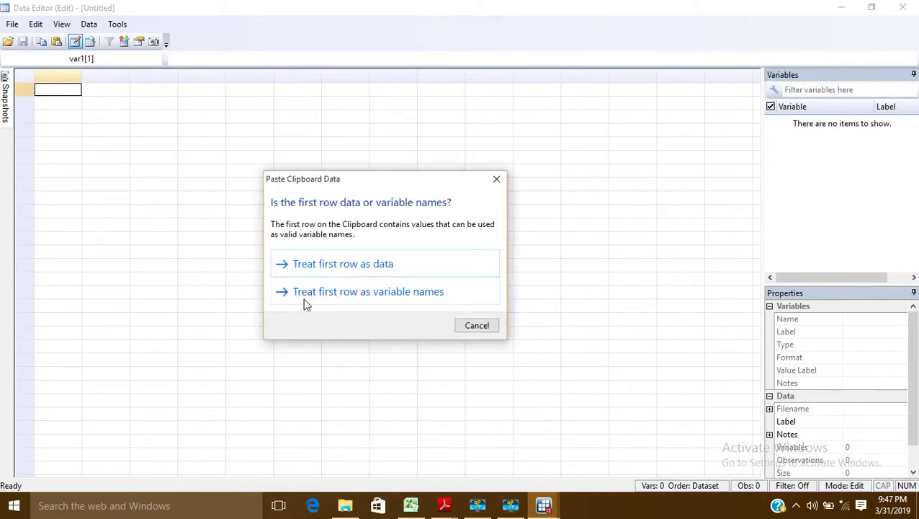
pyautogui.click(404, 301)
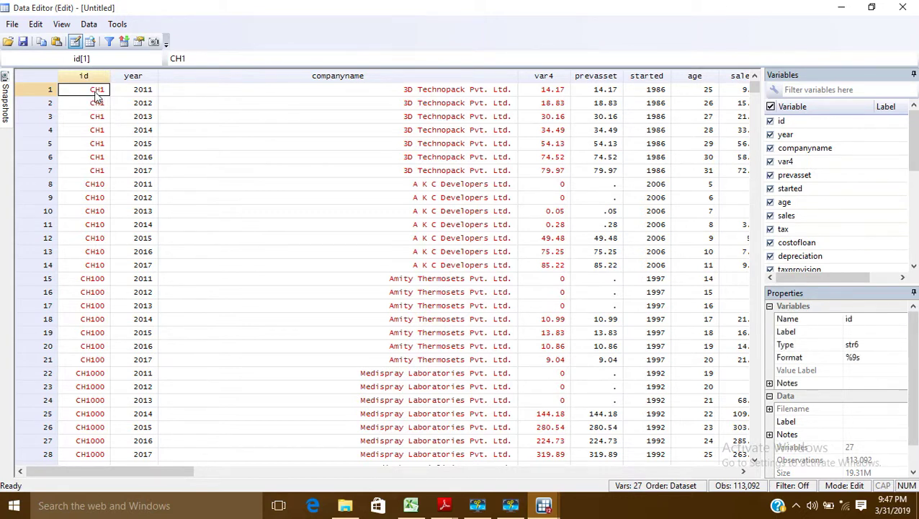
# Drop the unnamed-heading variable var4 from the pasted dataset and confirm the removal.
pyautogui.click(141, 96)
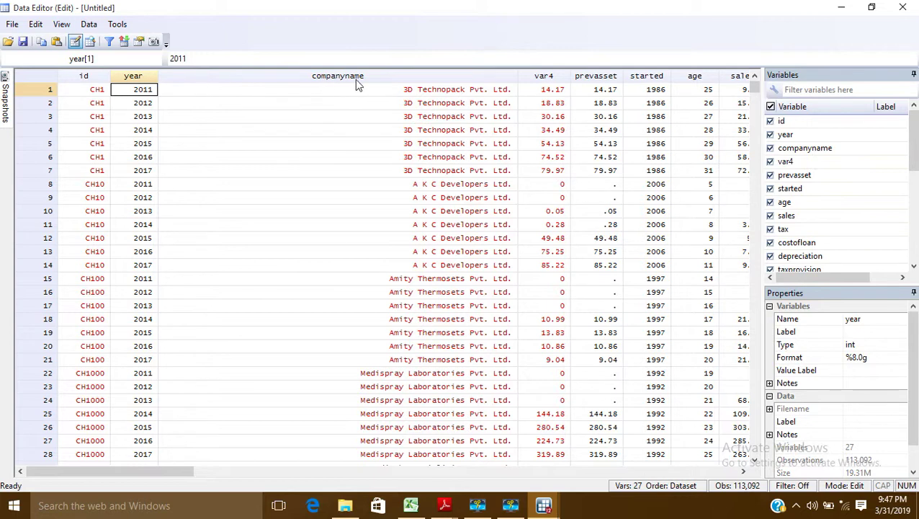
pyautogui.click(384, 92)
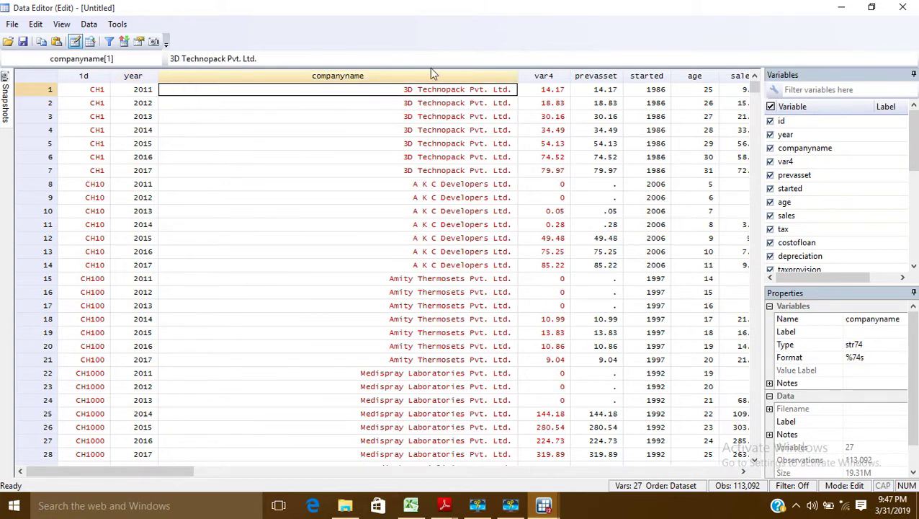
pyautogui.click(549, 76)
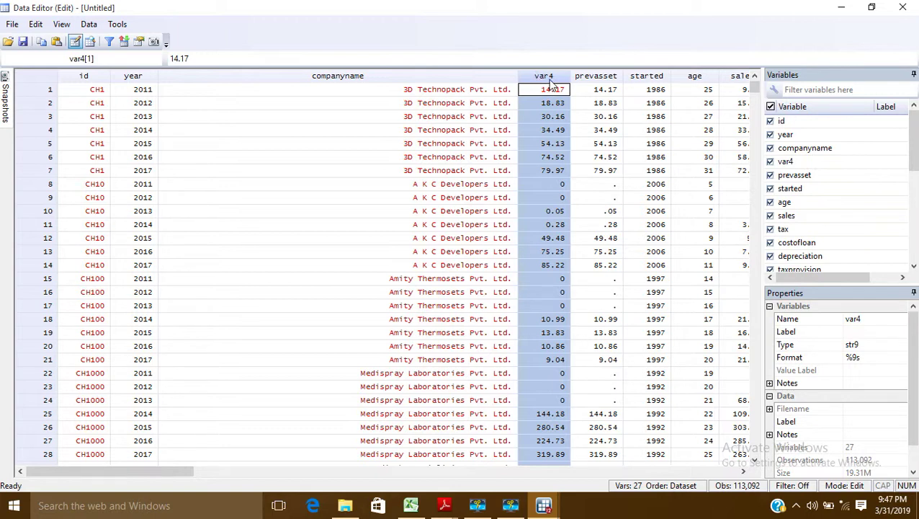
pyautogui.rightClick(535, 79)
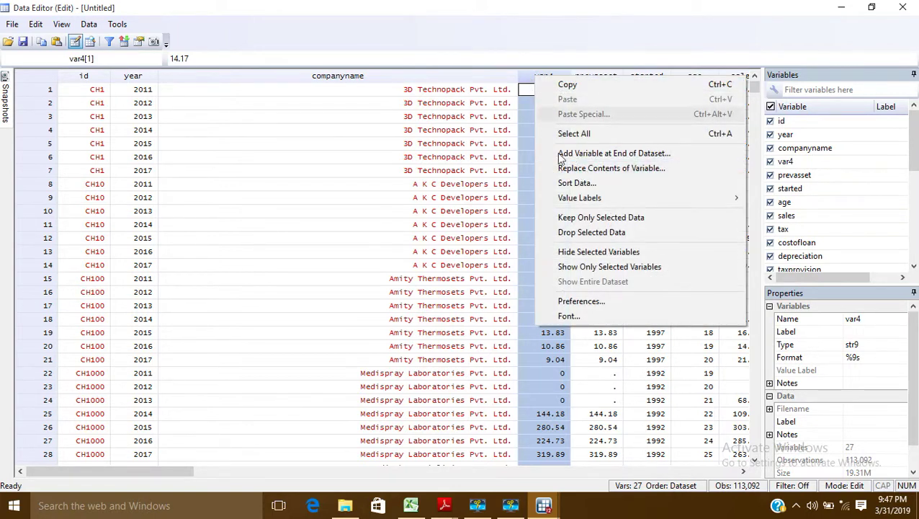
pyautogui.click(580, 234)
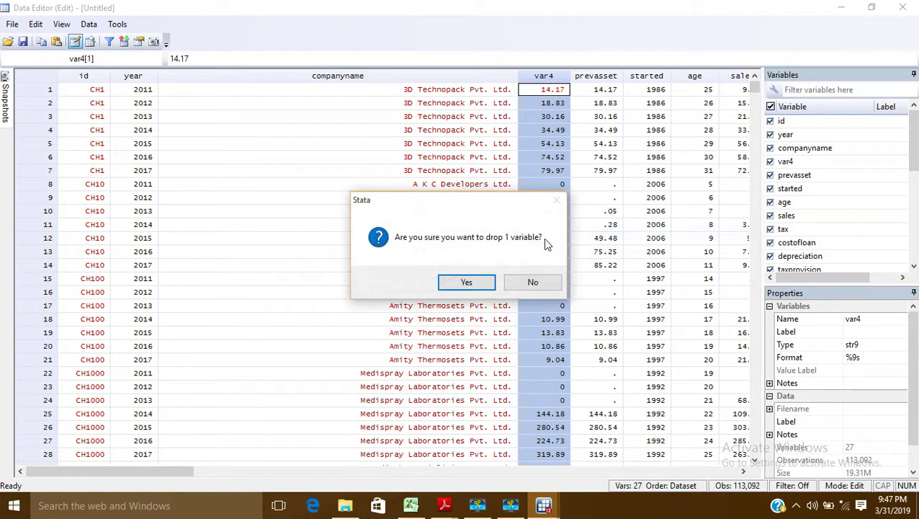
pyautogui.click(469, 281)
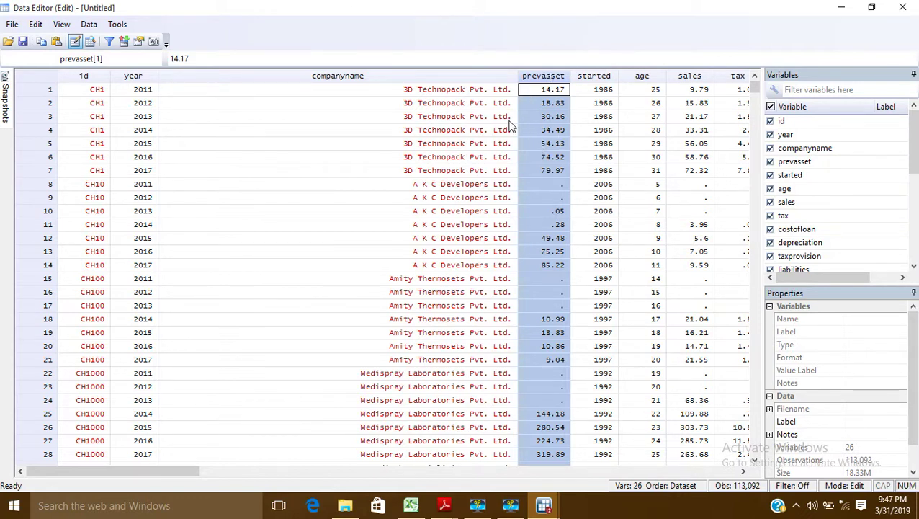
# Look through the remaining variables in the first observation, from prevasset to past the last cash flow column.
pyautogui.press('Right')
pyautogui.press('Right')
pyautogui.press('Right')
pyautogui.press('Right')
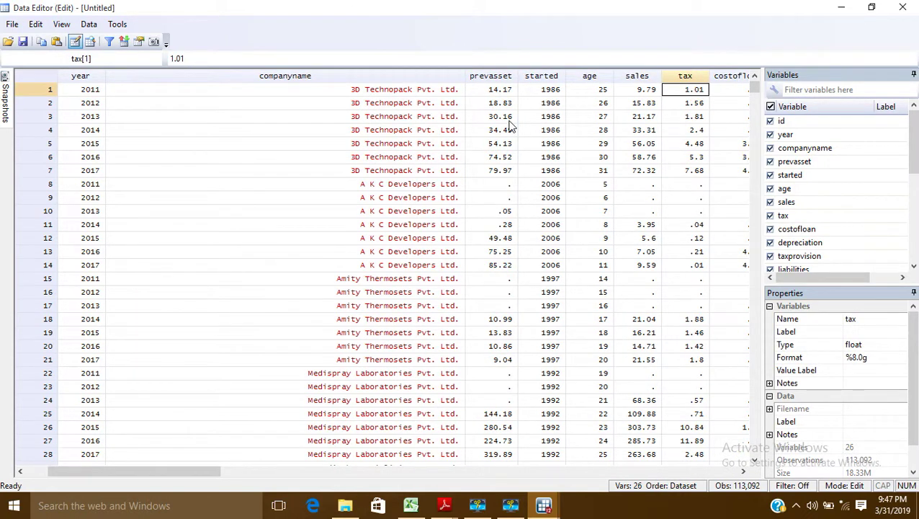
pyautogui.press('Right')
pyautogui.press('Right')
pyautogui.press('Right')
pyautogui.press('Right')
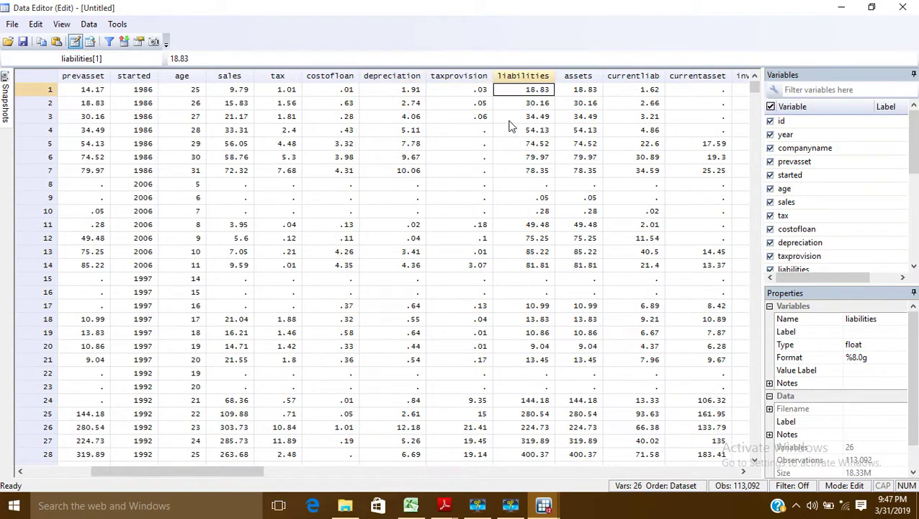
pyautogui.press('Right')
pyautogui.press('Right')
pyautogui.press('Right')
pyautogui.press('Right')
pyautogui.press('Right')
pyautogui.press('Right')
pyautogui.press('Right')
pyautogui.press('Right')
pyautogui.press('Right')
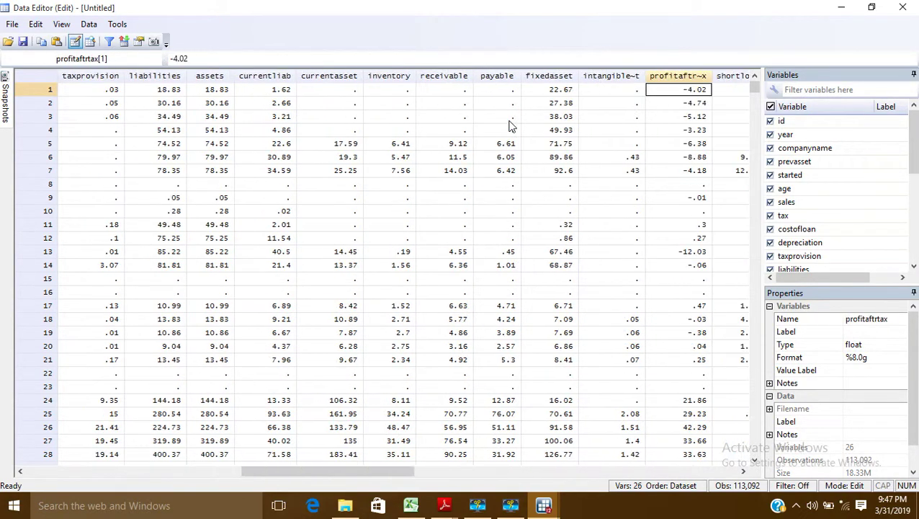
pyautogui.press('Right')
pyautogui.press('Right')
pyautogui.press('Right')
pyautogui.press('Right')
pyautogui.press('Right')
pyautogui.press('Right')
pyautogui.press('Right')
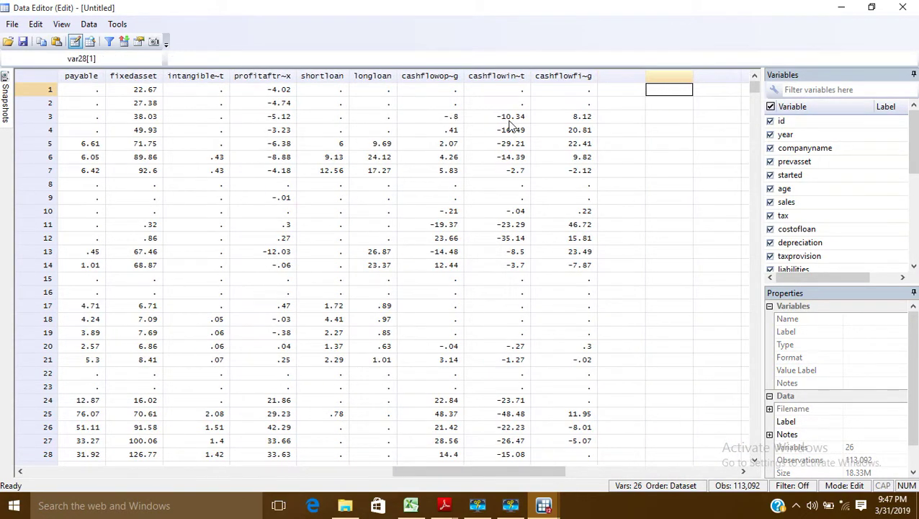
pyautogui.press('Left')
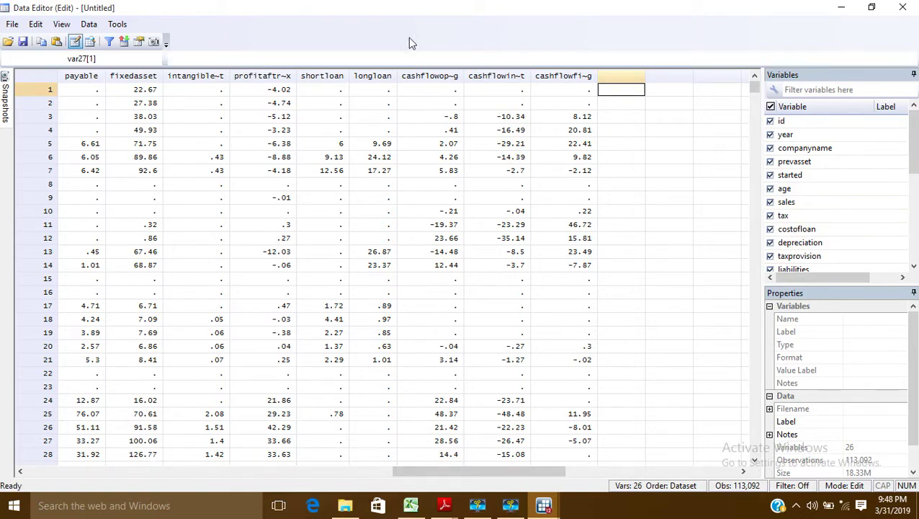
# Close the Data Editor and begin the command "generate returnonasset =" in Stata's main window.
pyautogui.click(903, 7)
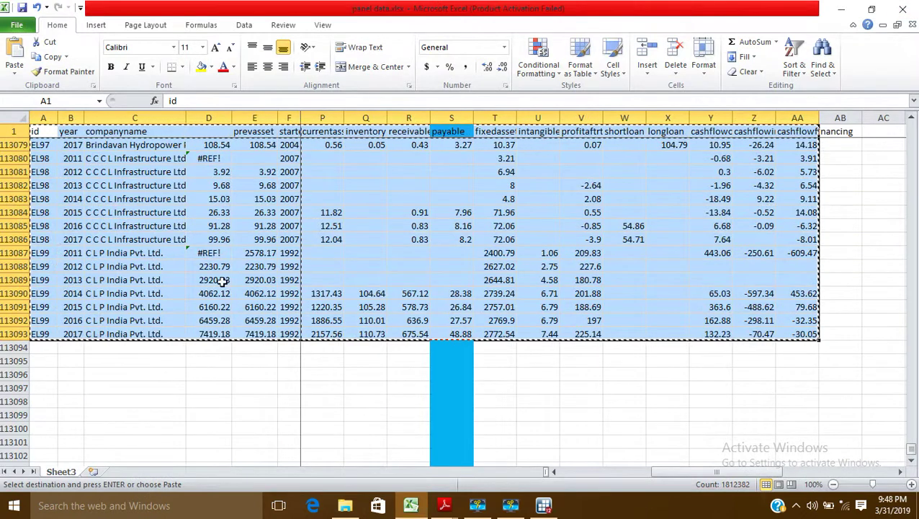
pyautogui.click(544, 505)
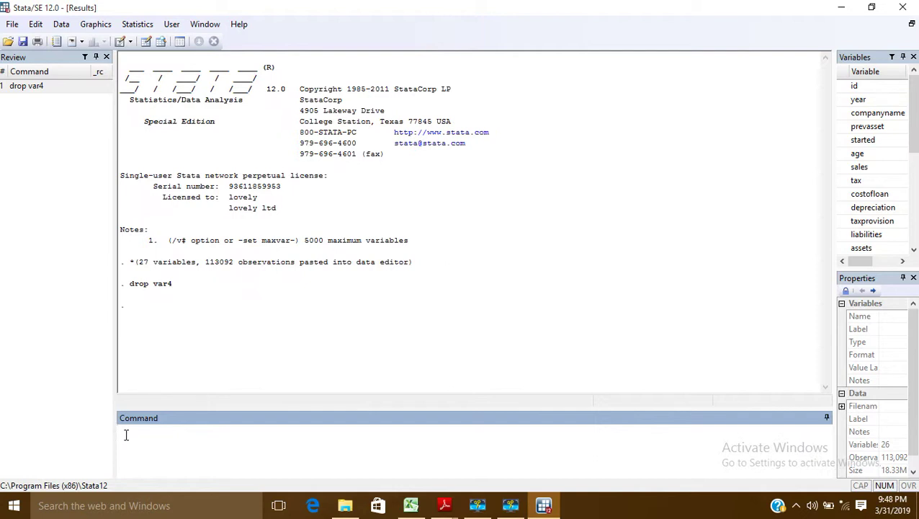
pyautogui.write('generate returnonasset=')
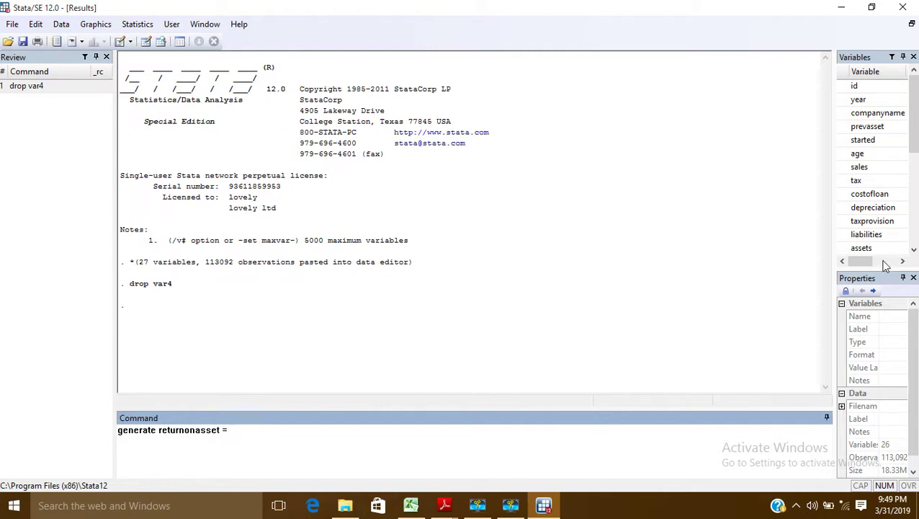
# Insert the variable profitaftrtax from the variable list after the equals sign of the generate returnonasset command.
pyautogui.click(914, 249)
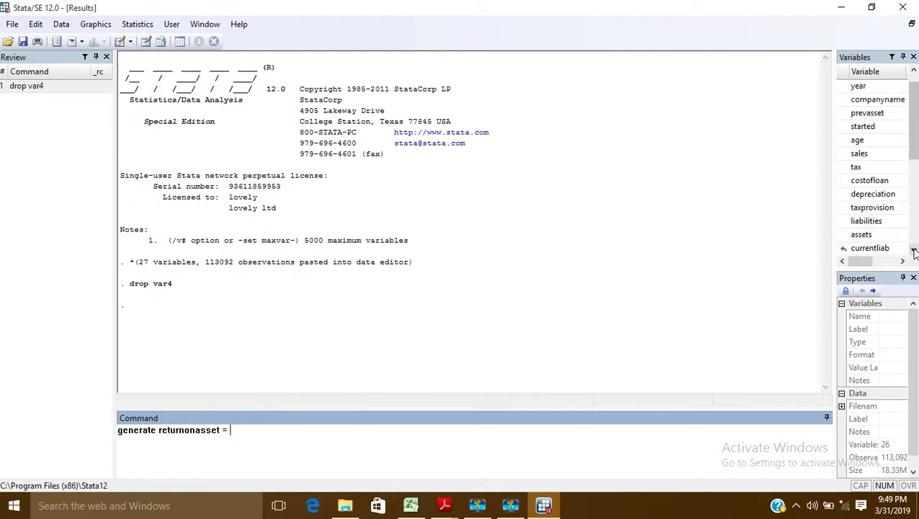
pyautogui.click(913, 249)
pyautogui.click(914, 249)
pyautogui.click(913, 250)
pyautogui.click(913, 250)
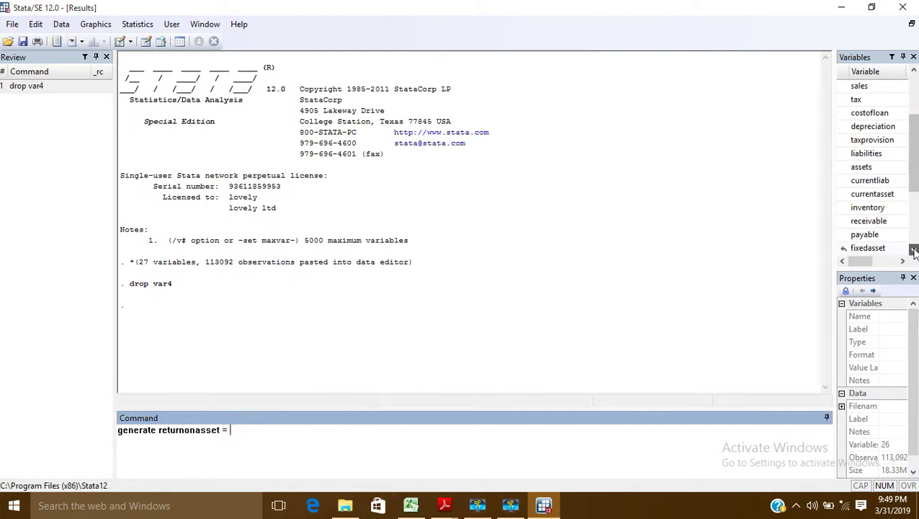
pyautogui.click(914, 250)
pyautogui.click(913, 250)
pyautogui.click(913, 250)
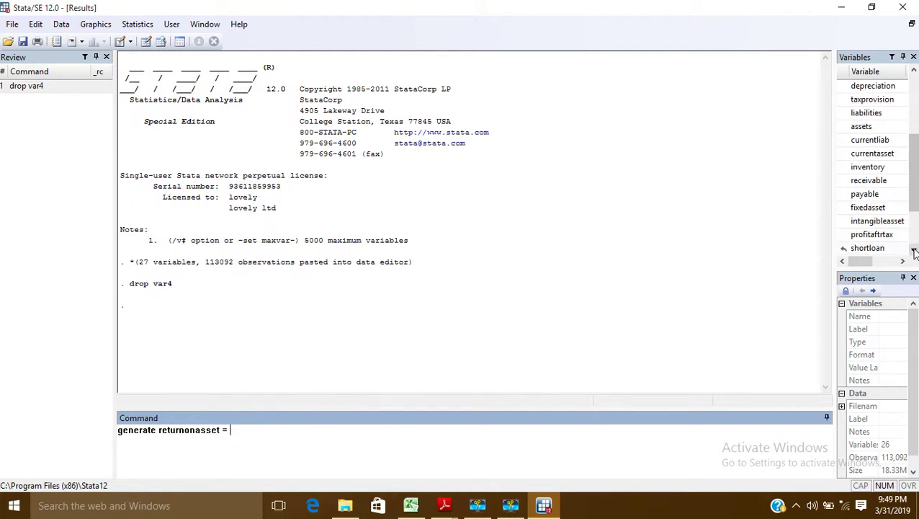
pyautogui.click(914, 250)
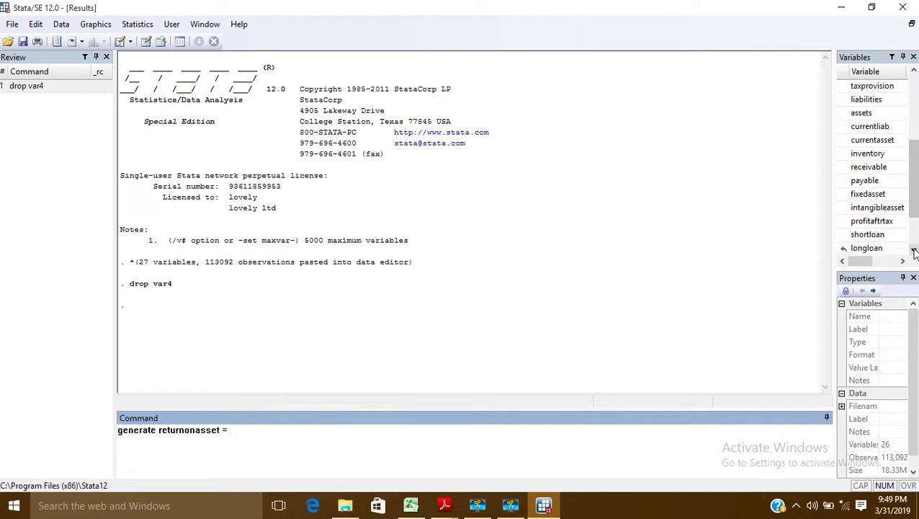
pyautogui.doubleClick(872, 221)
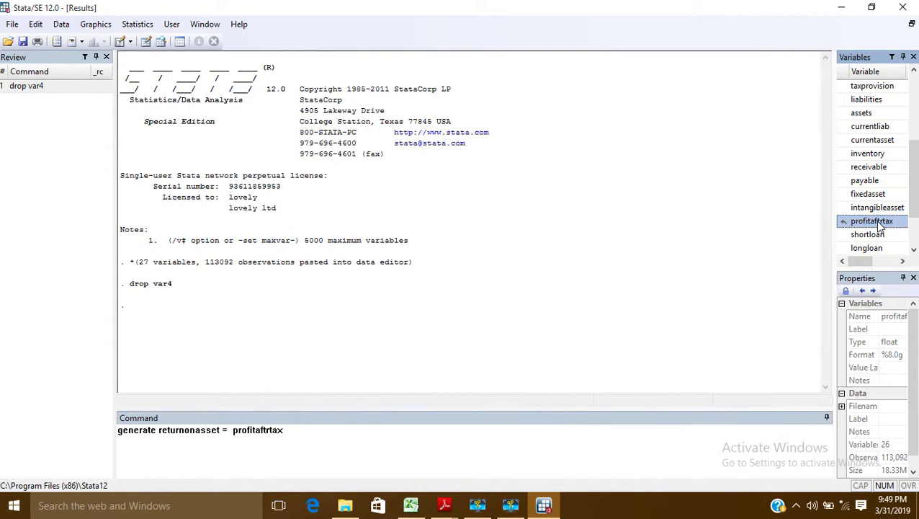
# Complete the expression by dividing profitaftrtax by assets and run the command to generate returnonasset.
pyautogui.write('/')
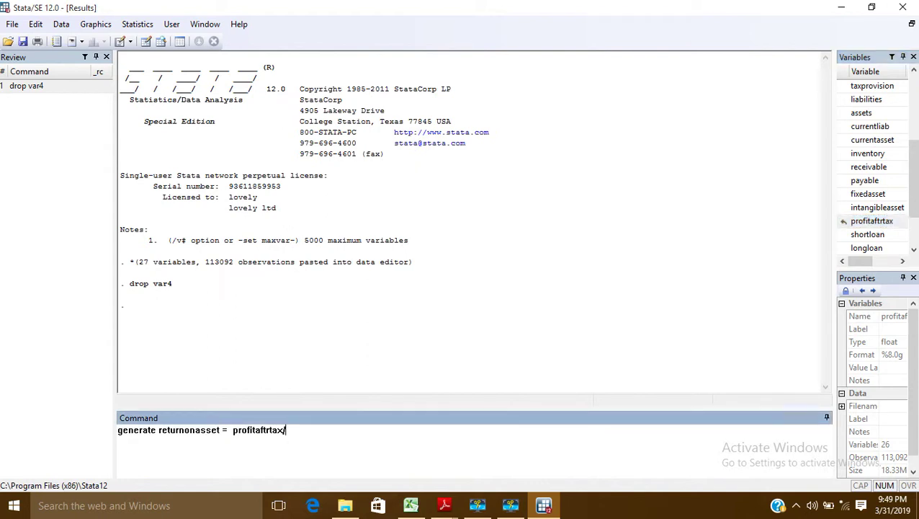
pyautogui.press('BackSpace')
pyautogui.write('/')
pyautogui.click(862, 114)
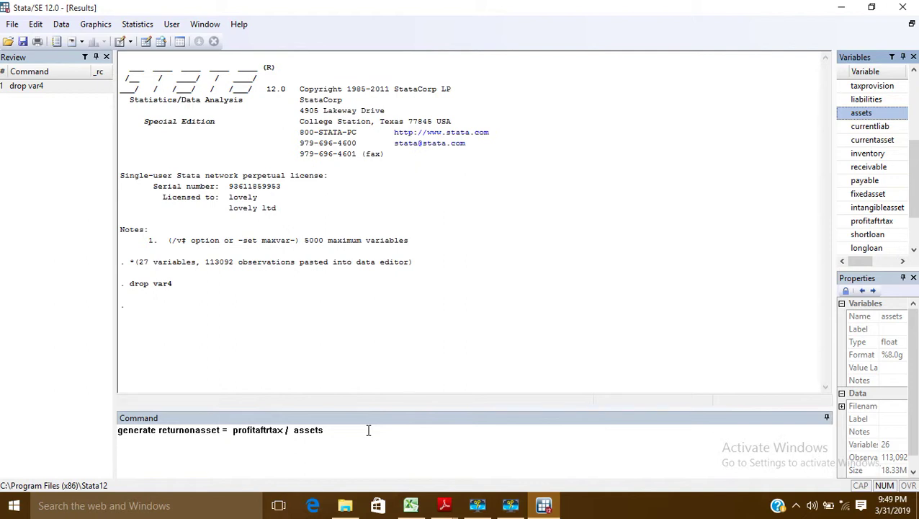
pyautogui.press('Return')
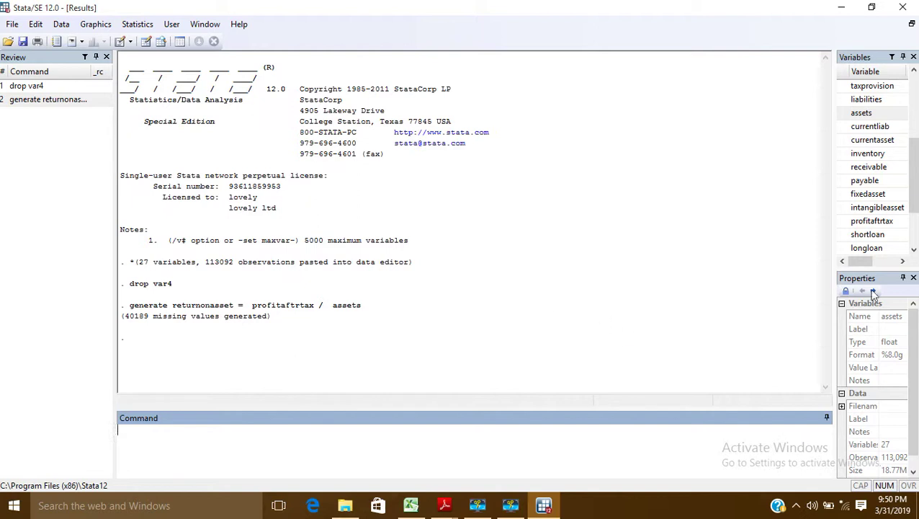
# Examine the returnonasset values in the Data Editor, including observation 43 and its company data, and return to the main window.
pyautogui.click(913, 248)
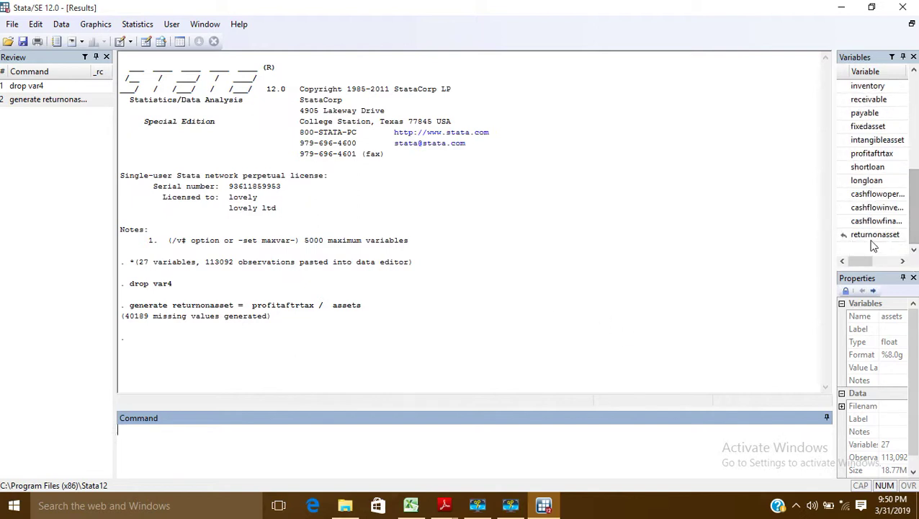
pyautogui.click(144, 42)
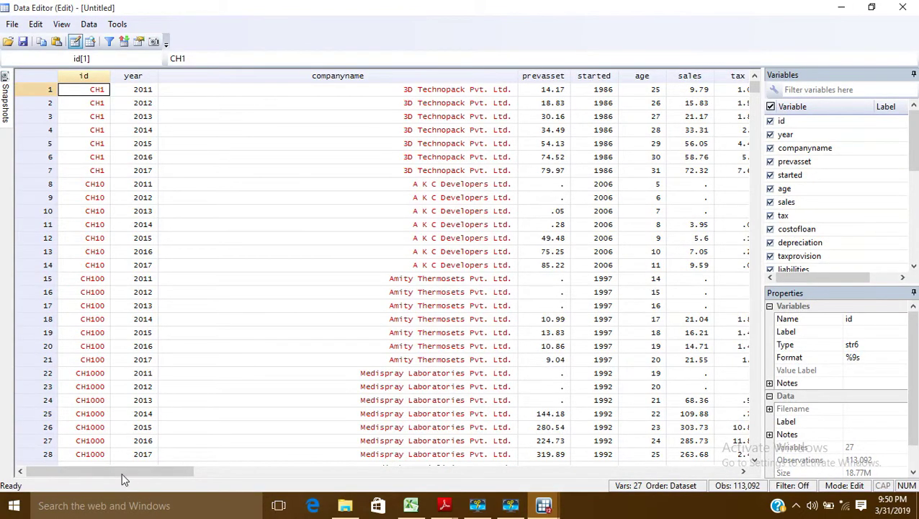
pyautogui.moveTo(123, 472); pyautogui.dragTo(600, 475)
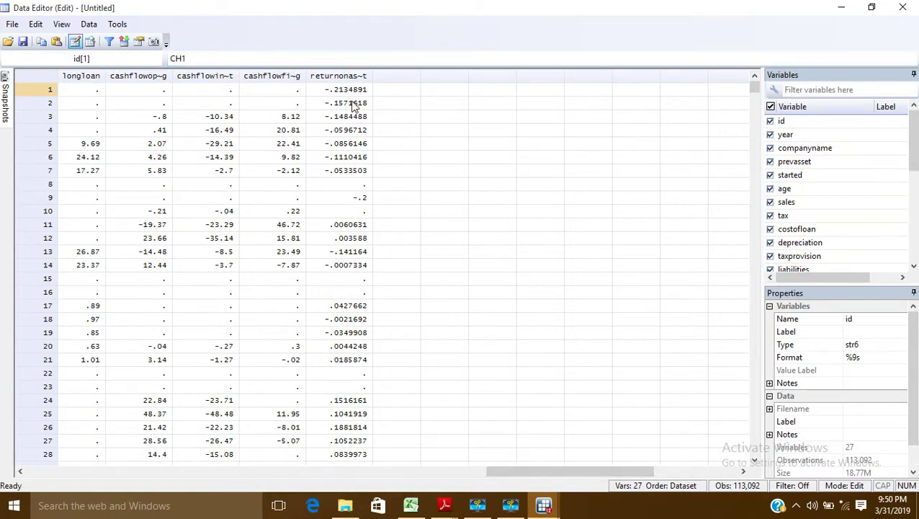
pyautogui.scroll(-7, 347, 133)
pyautogui.scroll(-4, 348, 166)
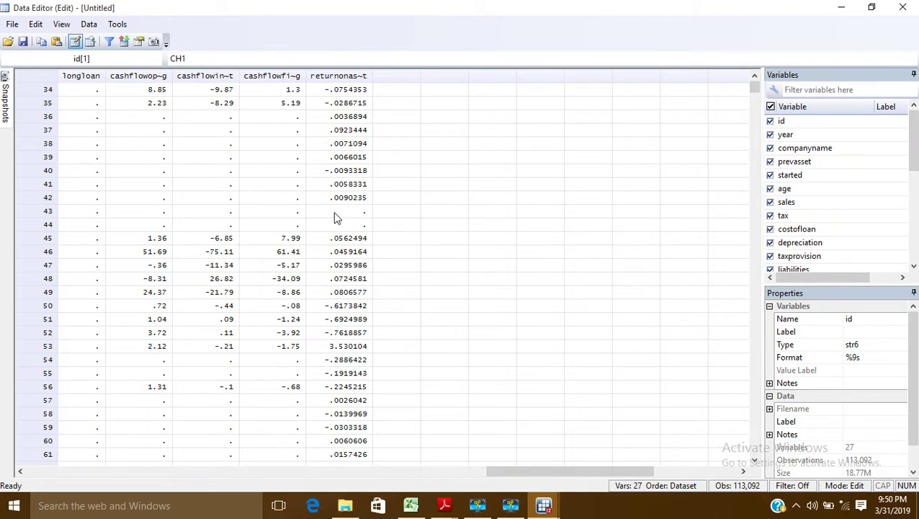
pyautogui.click(335, 212)
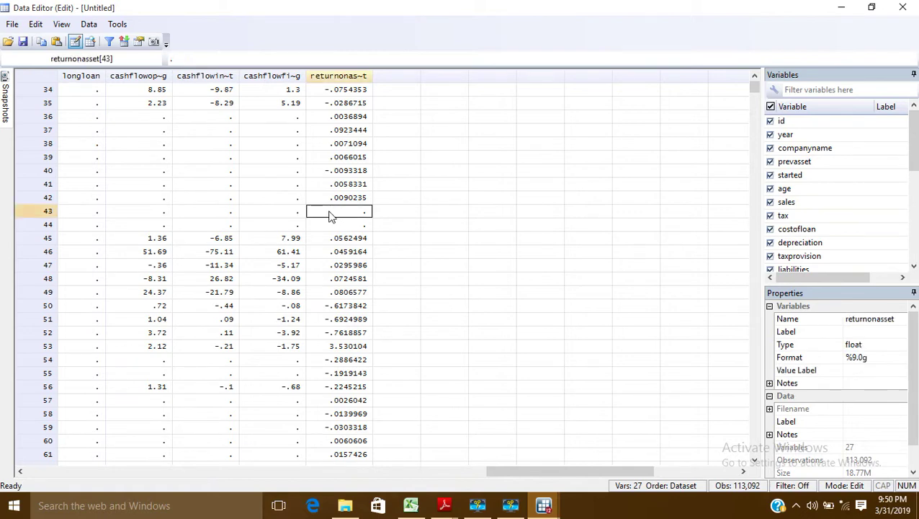
pyautogui.moveTo(544, 473); pyautogui.dragTo(95, 472)
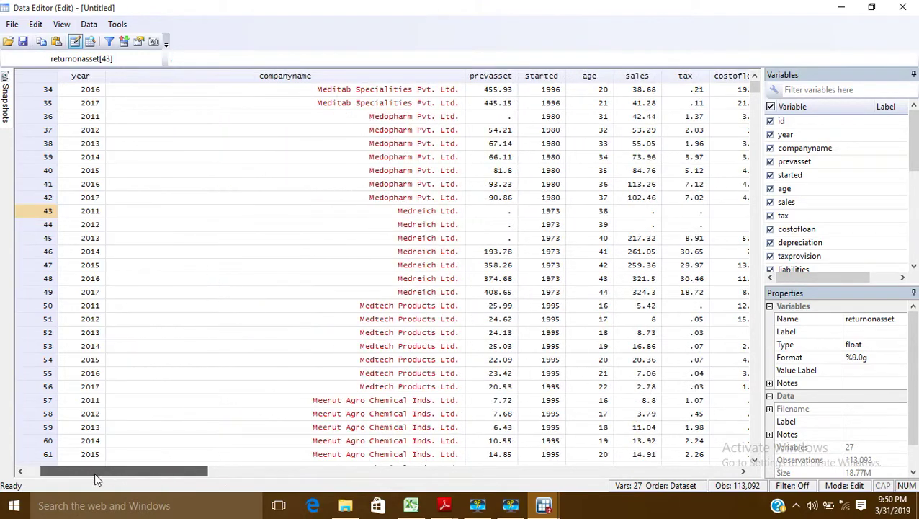
pyautogui.click(912, 7)
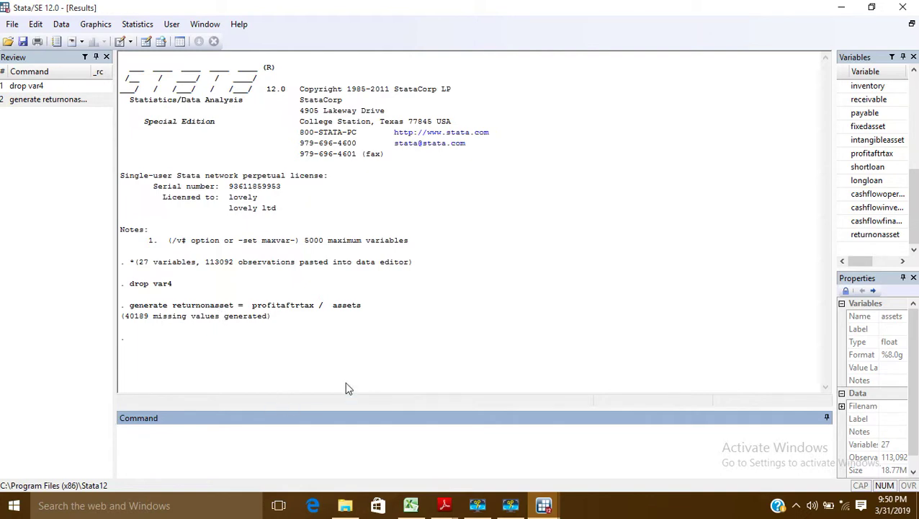
# Bring the Data Editor back, compare the profit after tax and returnonasset columns, and minimize it again.
pyautogui.moveTo(549, 509)
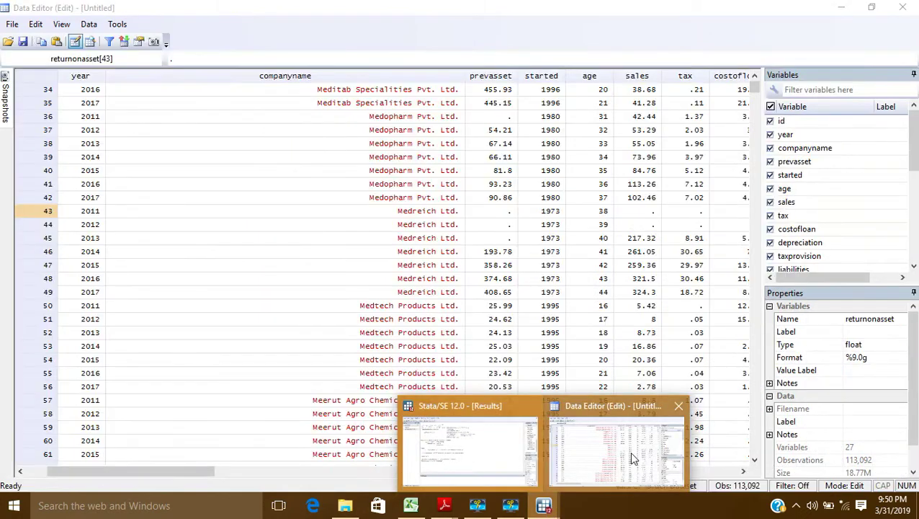
pyautogui.click(629, 451)
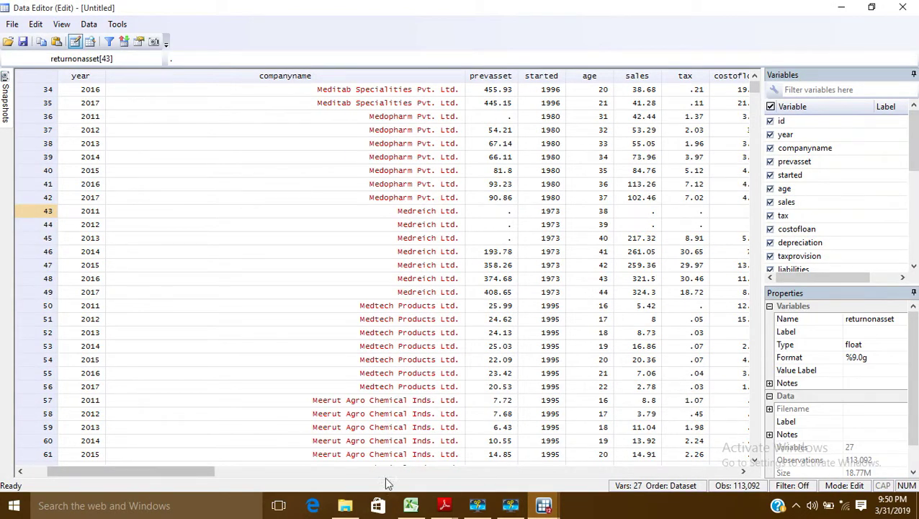
pyautogui.moveTo(204, 471); pyautogui.dragTo(585, 495)
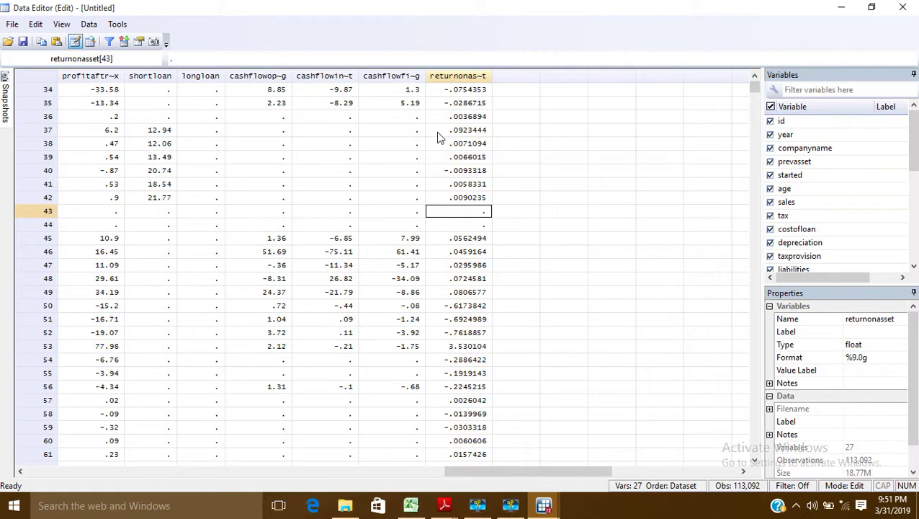
pyautogui.click(848, 11)
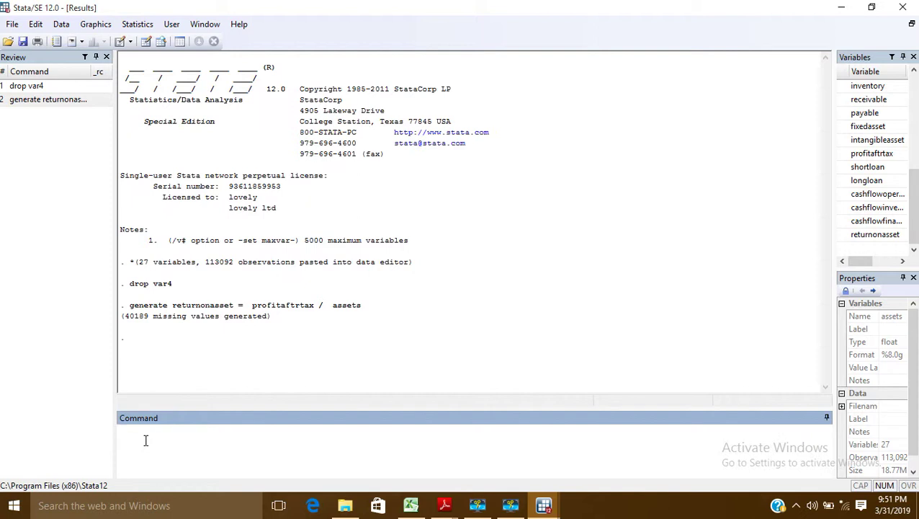
# Generate a variable agedummy with missing values in all observations, using "generate agedummy = .".
pyautogui.write('generate')
pyautogui.write('agedummy =')
pyautogui.write('.')
pyautogui.press('Return')
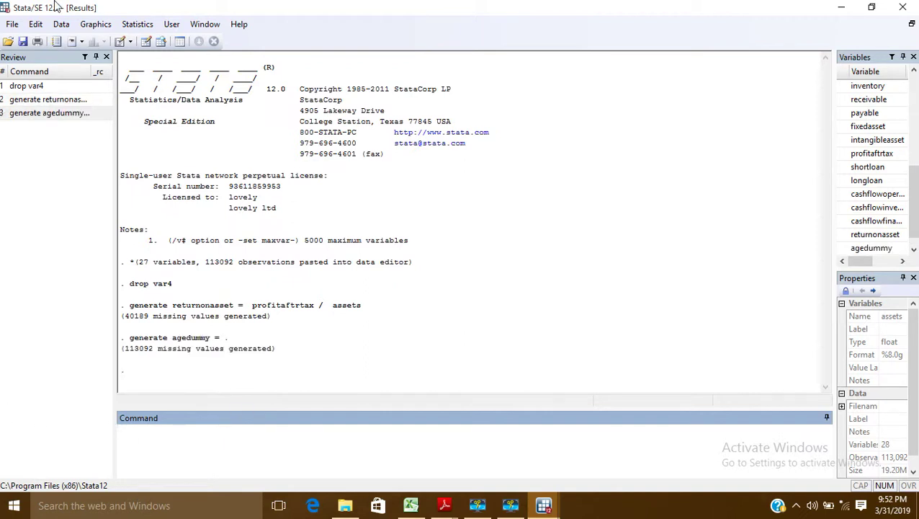
# Look through the agedummy column across the observations in the Data Editor and close the editor.
pyautogui.click(147, 42)
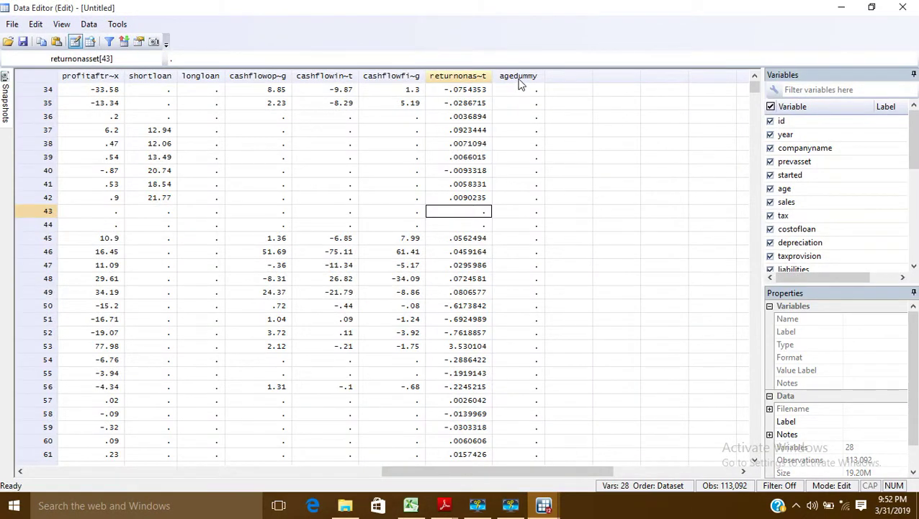
pyautogui.scroll(-20, 515, 172)
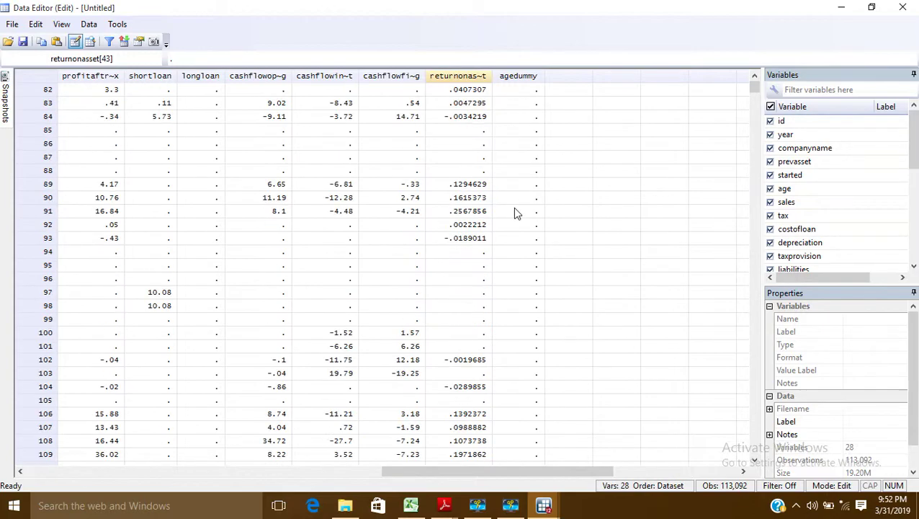
pyautogui.scroll(-20, 515, 215)
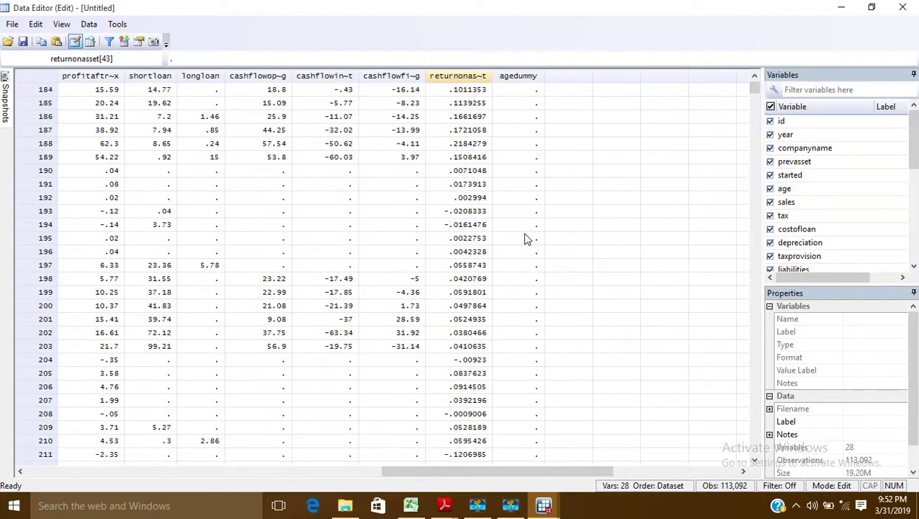
pyautogui.scroll(-18, 526, 239)
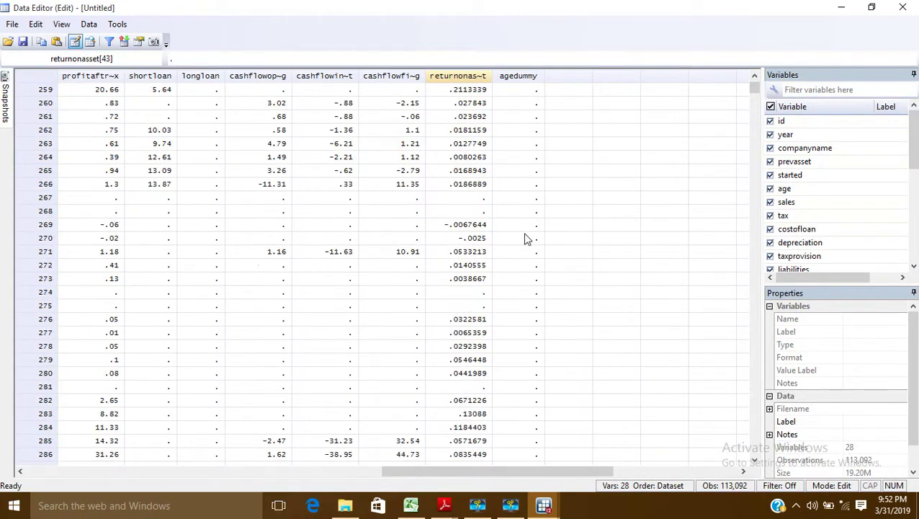
pyautogui.scroll(7, 526, 239)
pyautogui.scroll(20, 526, 239)
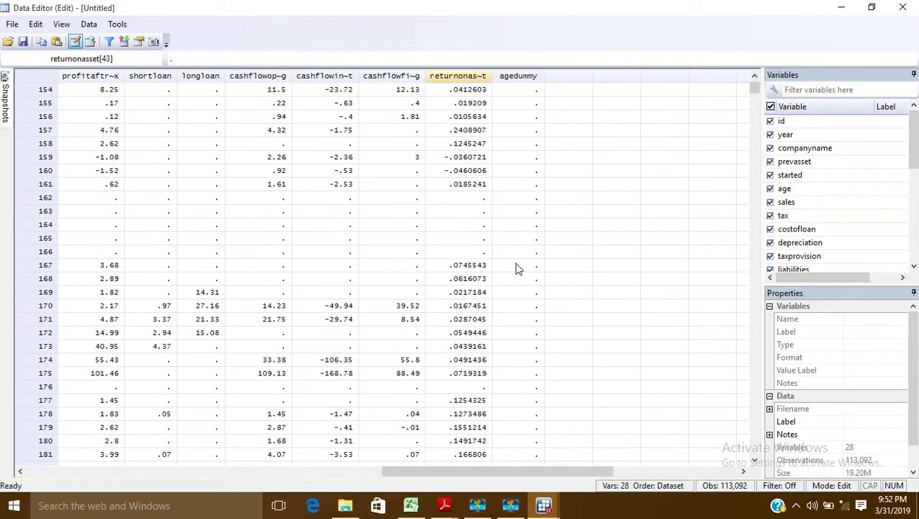
pyautogui.scroll(20, 532, 209)
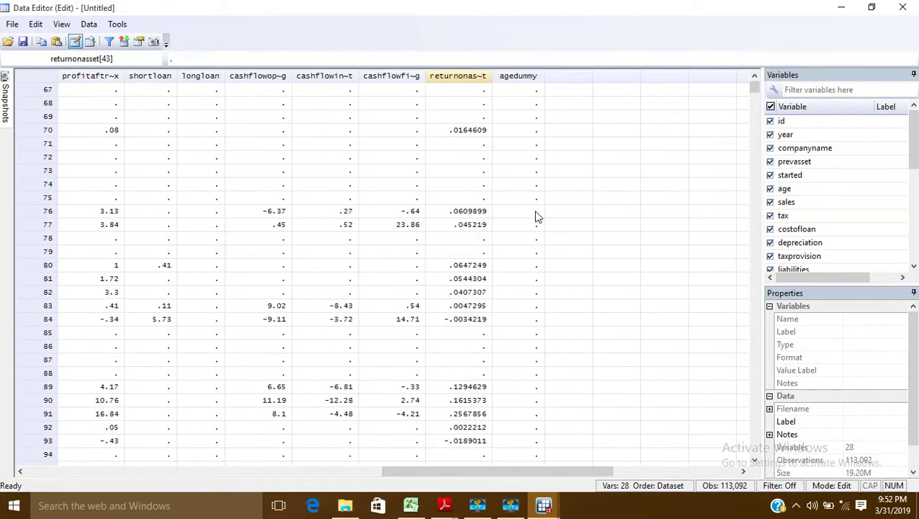
pyautogui.scroll(16, 536, 216)
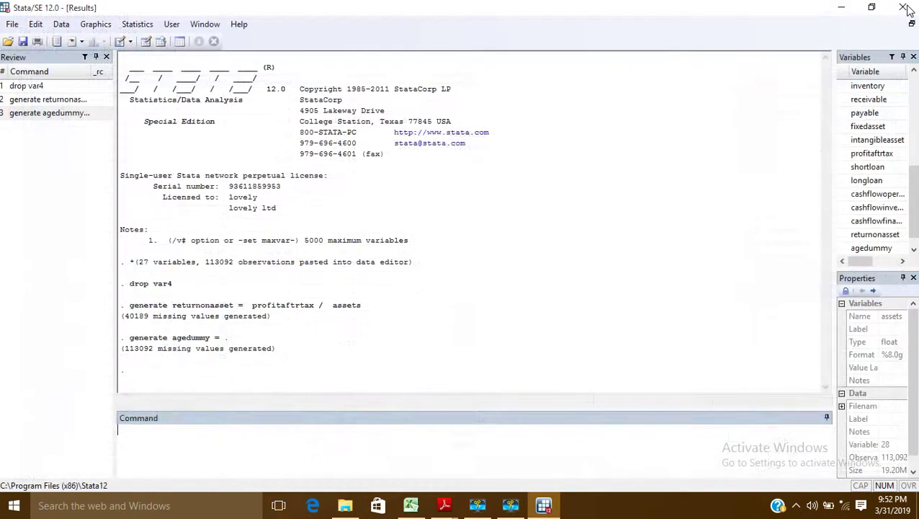
pyautogui.click(900, 6)
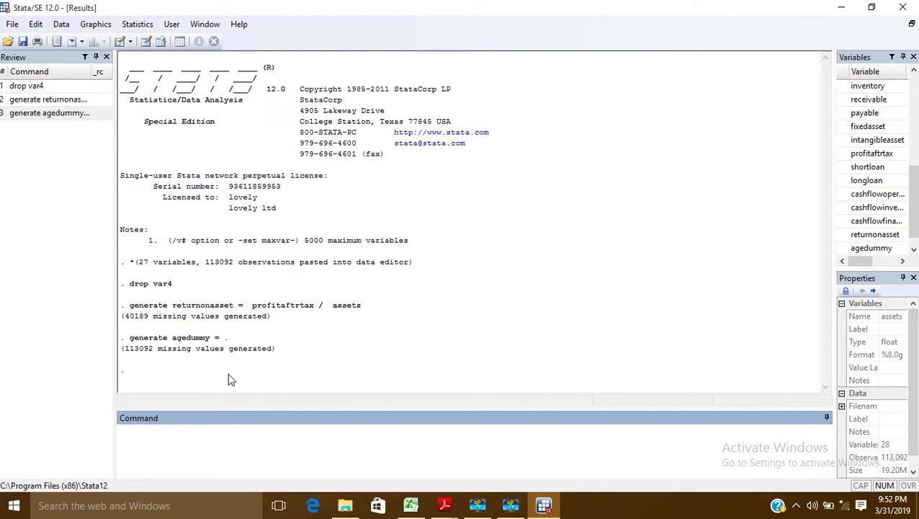
pyautogui.click(510, 504)
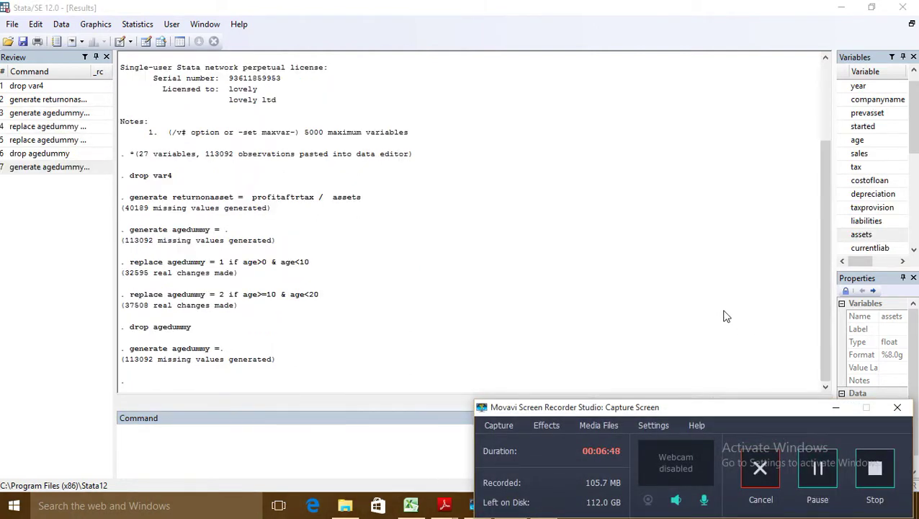
pyautogui.click(836, 408)
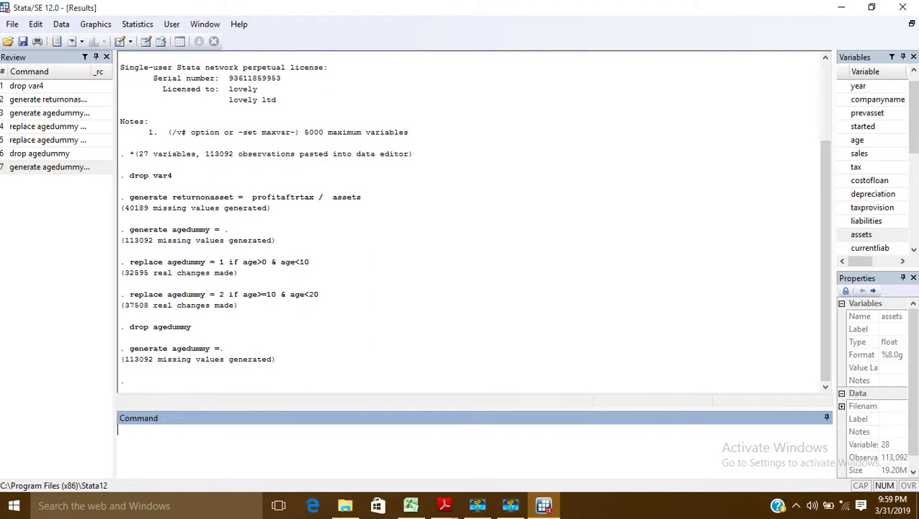
# Replace agedummy with 1 for observations where age is above 0 and below 10.
pyautogui.write('replace agedummy')
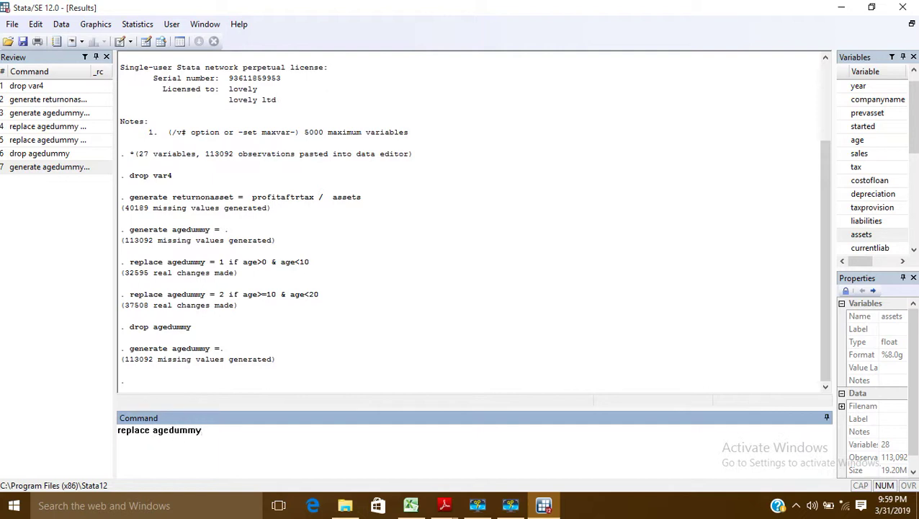
pyautogui.write(' =')
pyautogui.write('1 if age>0 & age < 10')
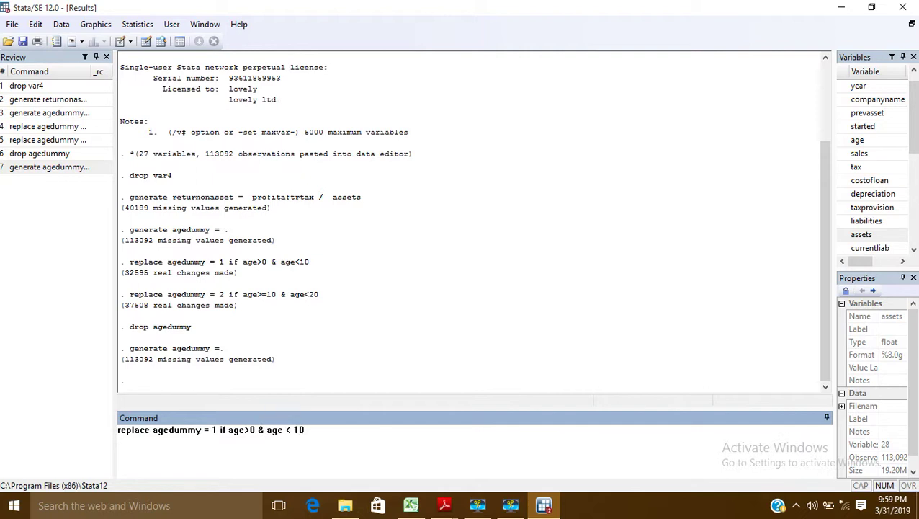
pyautogui.press('Return')
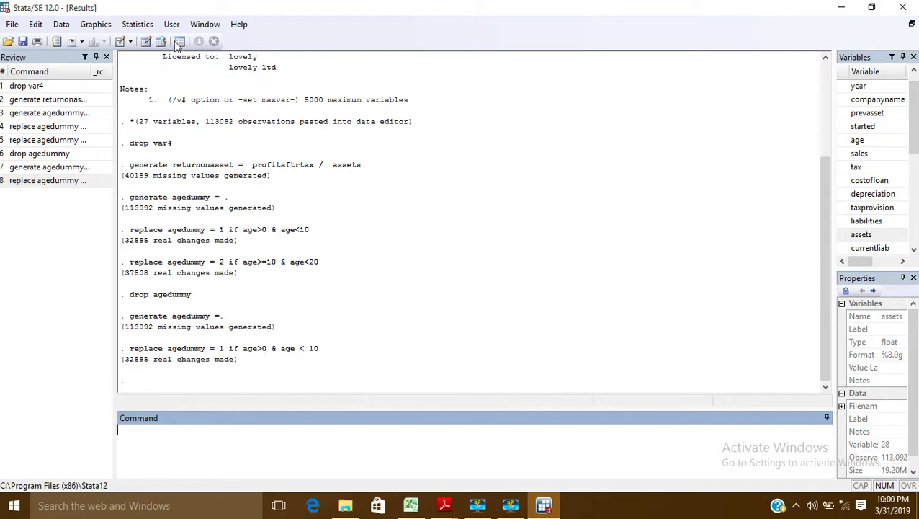
# Check the values of the agedummy column in the Data Editor, starting from the first observation.
pyautogui.click(148, 42)
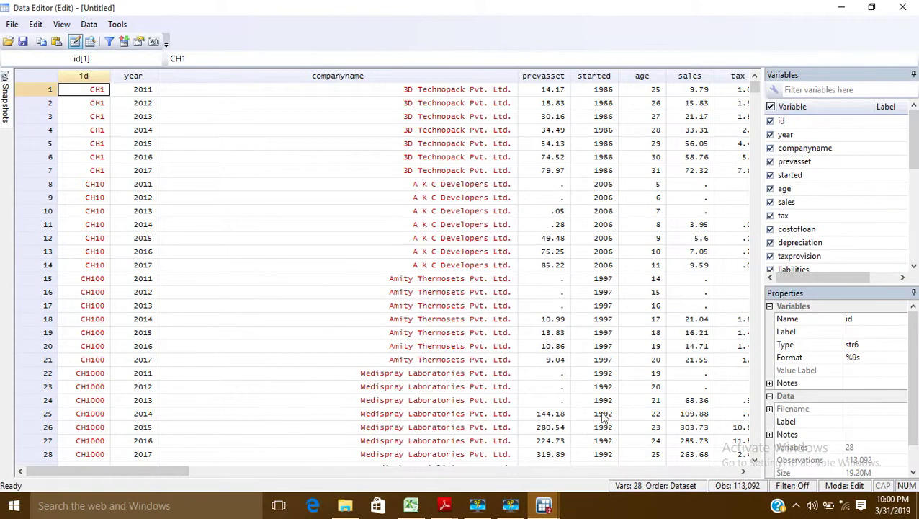
pyautogui.moveTo(130, 472); pyautogui.dragTo(611, 475)
pyautogui.click(405, 91)
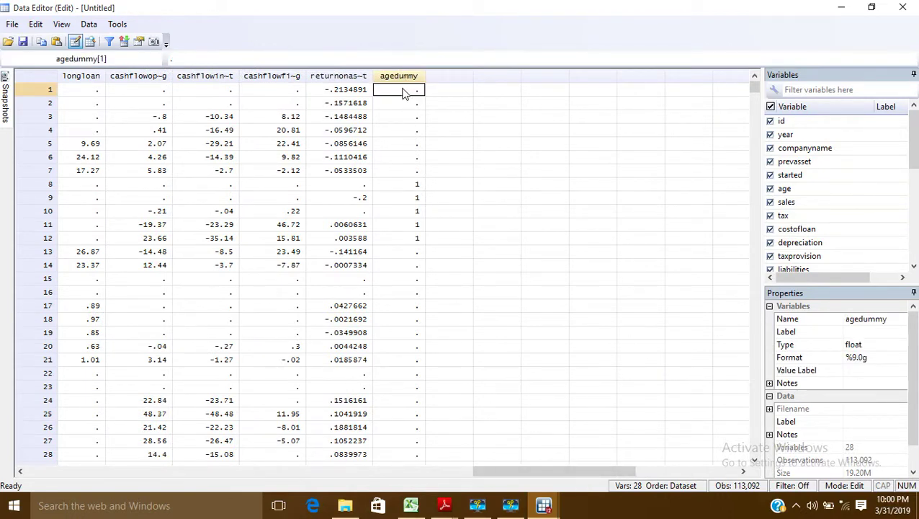
# Compare the agedummy values starting at observation 8 with the age column in the Data Editor.
pyautogui.click(408, 185)
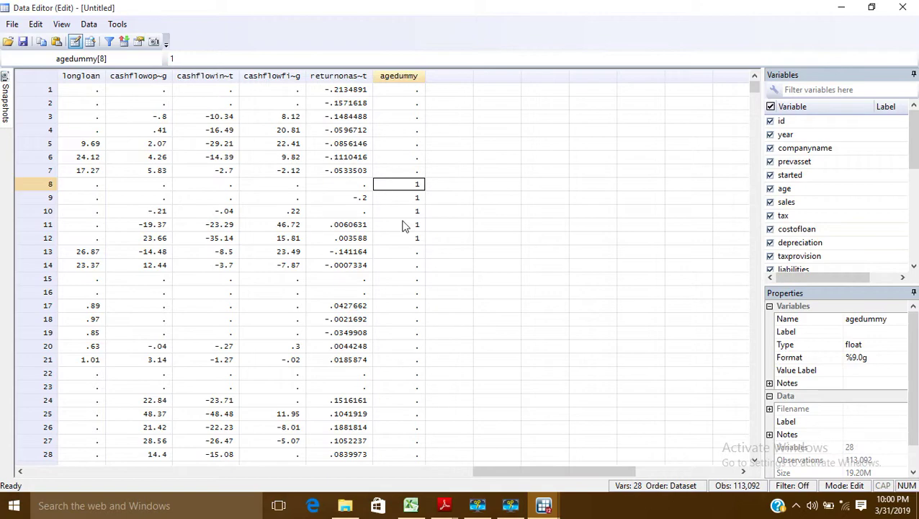
pyautogui.moveTo(601, 474); pyautogui.dragTo(203, 481)
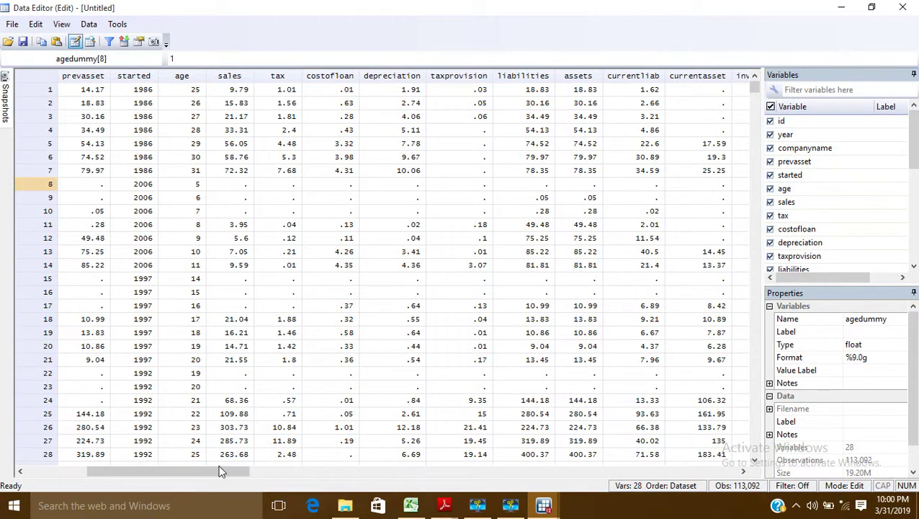
pyautogui.moveTo(192, 468); pyautogui.dragTo(534, 466)
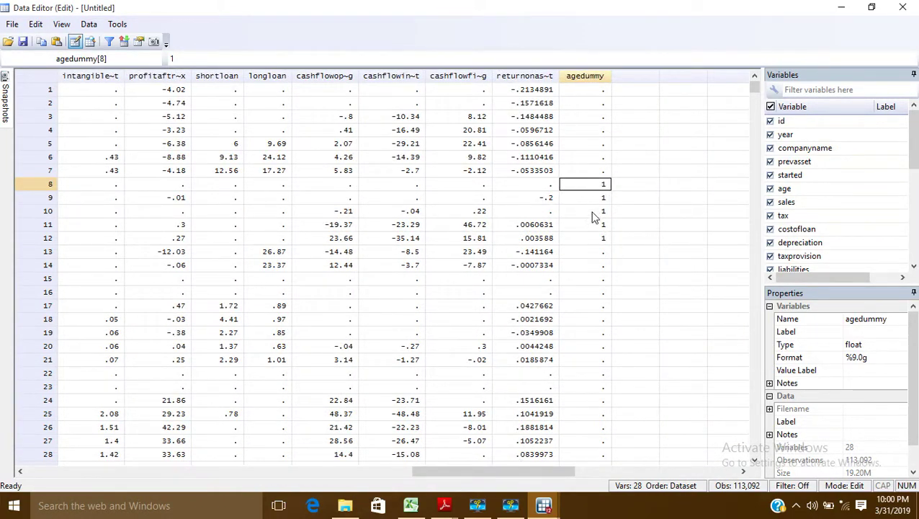
# Trace observation 8 from agedummy back to the age column and examine the ages of observations 8 to 13.
pyautogui.press('Left')
pyautogui.press('Left')
pyautogui.press('Left')
pyautogui.press('Left')
pyautogui.press('Left')
pyautogui.press('Left')
pyautogui.press('Left')
pyautogui.press('Left')
pyautogui.press('Left')
pyautogui.press('Left')
pyautogui.press('Left')
pyautogui.press('Left')
pyautogui.press('Left')
pyautogui.press('Left')
pyautogui.press('Left')
pyautogui.press('Left')
pyautogui.press('Left')
pyautogui.press('Left')
pyautogui.press('Left')
pyautogui.press('Left')
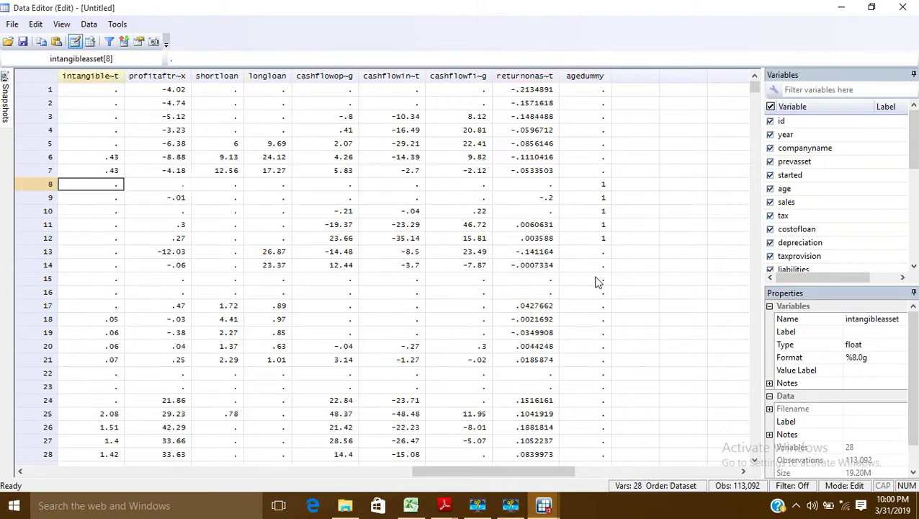
pyautogui.press('Left')
pyautogui.press('Left')
pyautogui.press('Left')
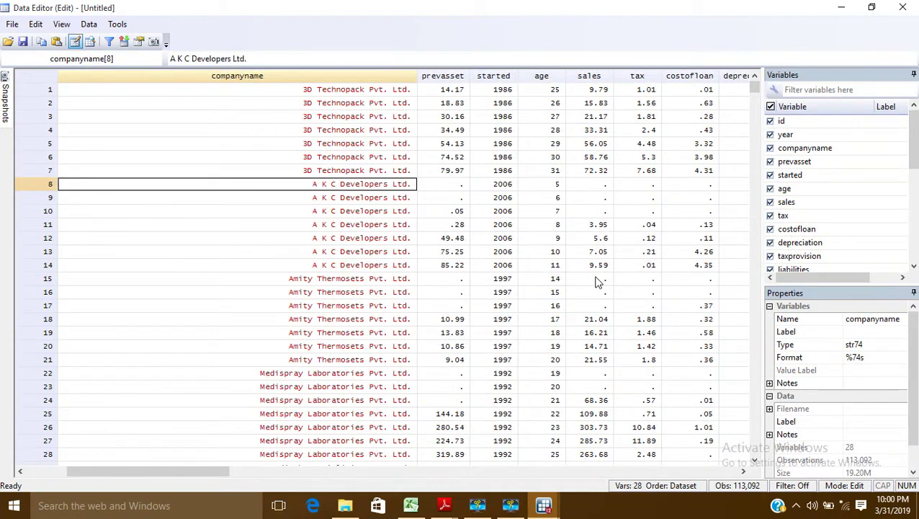
pyautogui.press('Right')
pyautogui.press('Right')
pyautogui.press('Right')
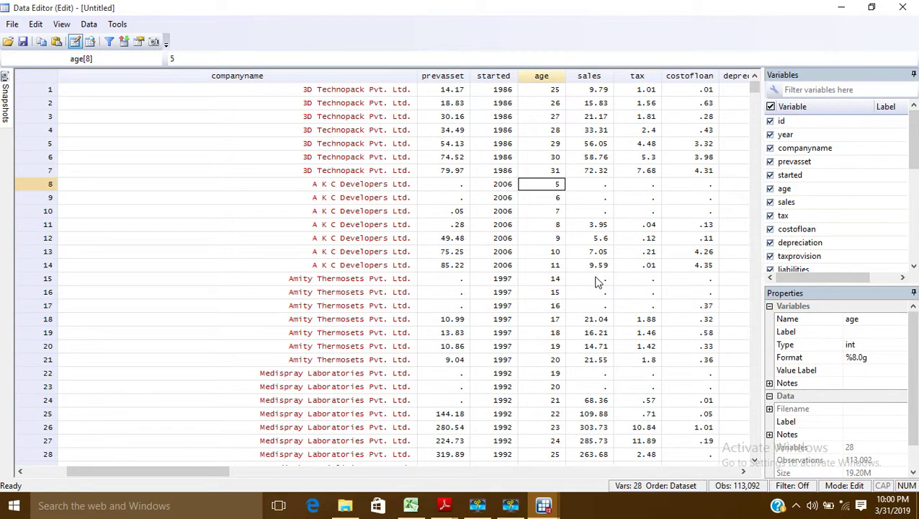
pyautogui.press('Down')
pyautogui.press('Down')
pyautogui.press('Down')
pyautogui.press('Down')
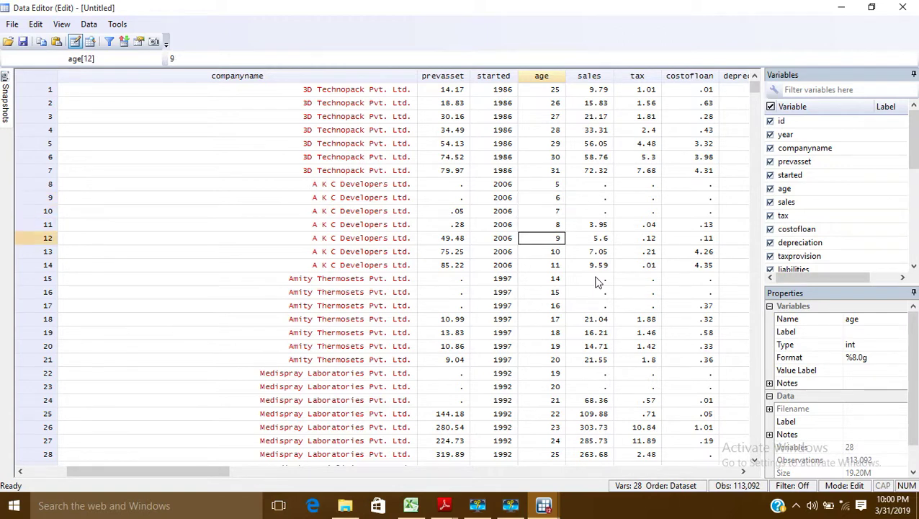
pyautogui.press('Down')
pyautogui.press('Up')
pyautogui.press('Up')
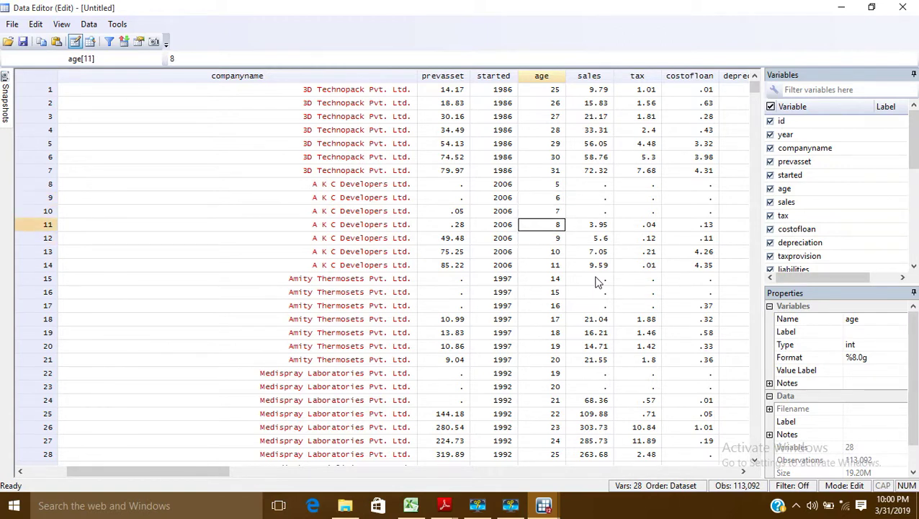
pyautogui.press('Up')
pyautogui.press('Down')
pyautogui.press('Up')
pyautogui.press('Up')
pyautogui.press('Down')
pyautogui.press('Down')
pyautogui.press('Down')
# Follow observation 12 across to the agedummy column and check its values for observations 8 to 14.
pyautogui.press('Right')
pyautogui.press('Right')
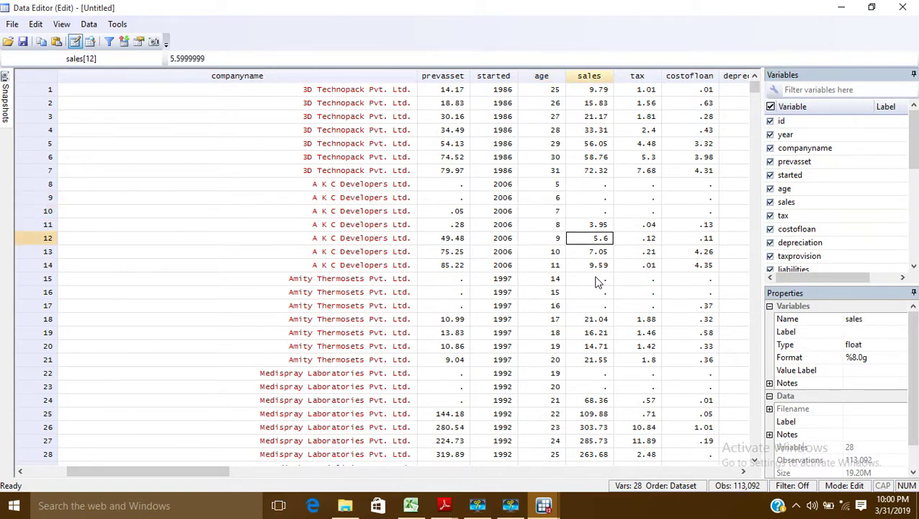
pyautogui.press('Right')
pyautogui.press('Right')
pyautogui.press('Right')
pyautogui.press('Right')
pyautogui.press('Right')
pyautogui.press('Right')
pyautogui.press('Right')
pyautogui.press('Right')
pyautogui.press('Right')
pyautogui.press('Right')
pyautogui.press('Right')
pyautogui.press('Right')
pyautogui.press('Right')
pyautogui.press('Right')
pyautogui.press('Right')
pyautogui.press('Right')
pyautogui.press('Right')
pyautogui.press('Right')
pyautogui.press('Right')
pyautogui.press('Right')
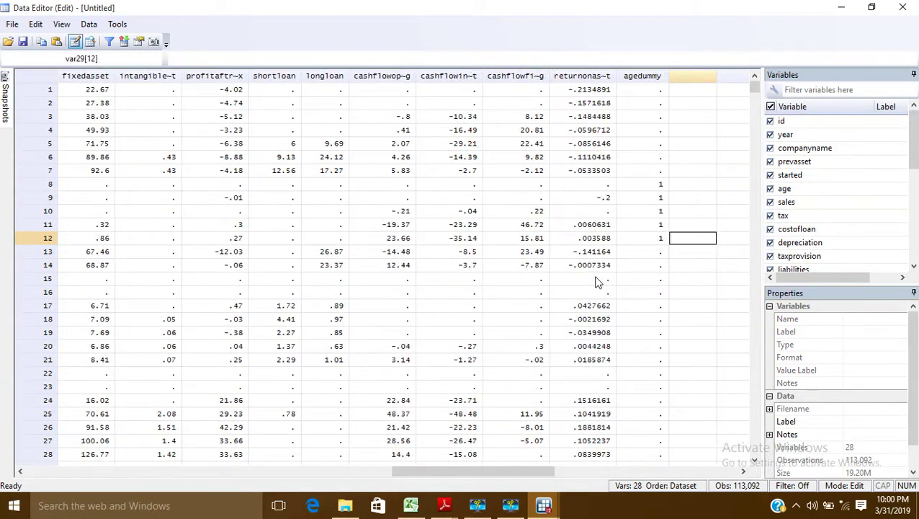
pyautogui.press('Up')
pyautogui.press('Up')
pyautogui.press('Up')
pyautogui.press('Up')
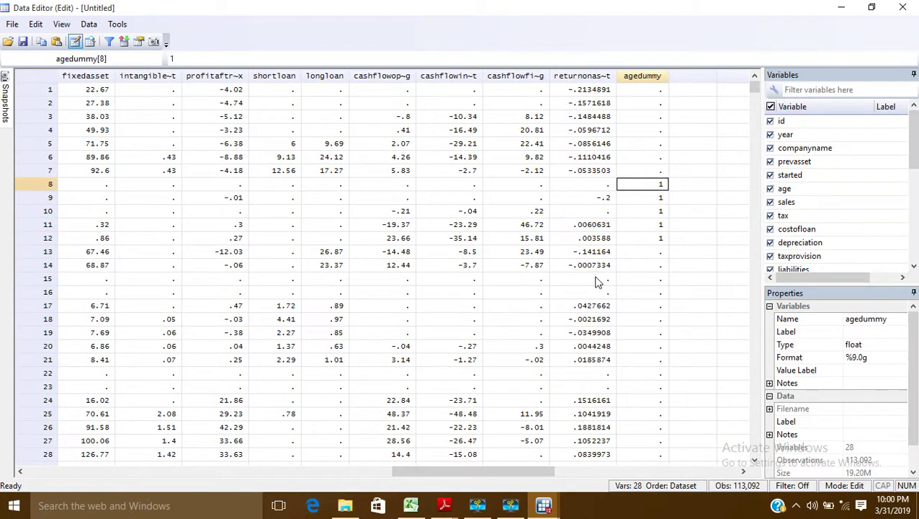
pyautogui.press('Down')
pyautogui.press('Down')
pyautogui.press('Down')
pyautogui.press('Down')
pyautogui.press('Down')
pyautogui.press('Down')
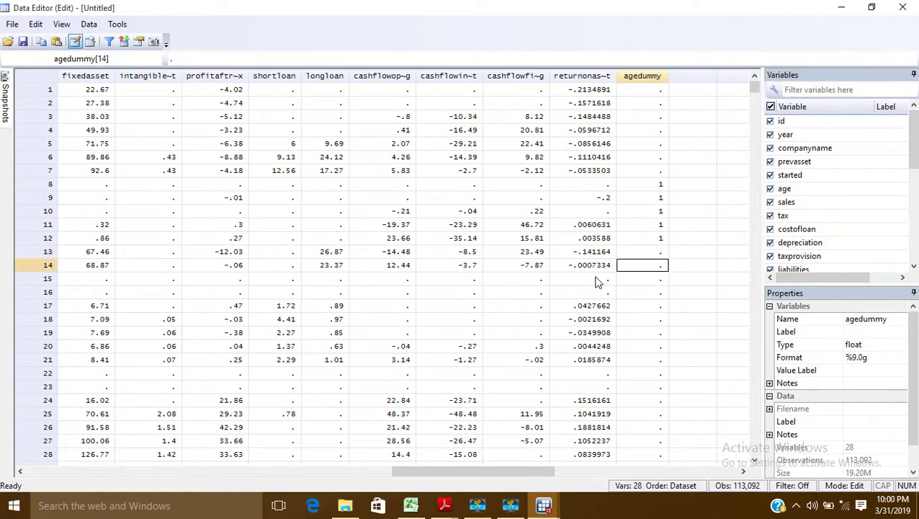
# Look further down the agedummy column through observation 56 and on to observation 64.
pyautogui.press('Down')
pyautogui.press('Down')
pyautogui.press('Down')
pyautogui.press('Down')
pyautogui.press('Down')
pyautogui.press('Down')
pyautogui.press('Down')
pyautogui.press('Down')
pyautogui.press('Down')
pyautogui.press('Down')
pyautogui.press('Down')
pyautogui.press('Down')
pyautogui.press('Down')
pyautogui.press('Down')
pyautogui.press('Down')
pyautogui.press('Down')
pyautogui.press('Down')
pyautogui.press('Down')
pyautogui.press('Down')
pyautogui.press('Down')
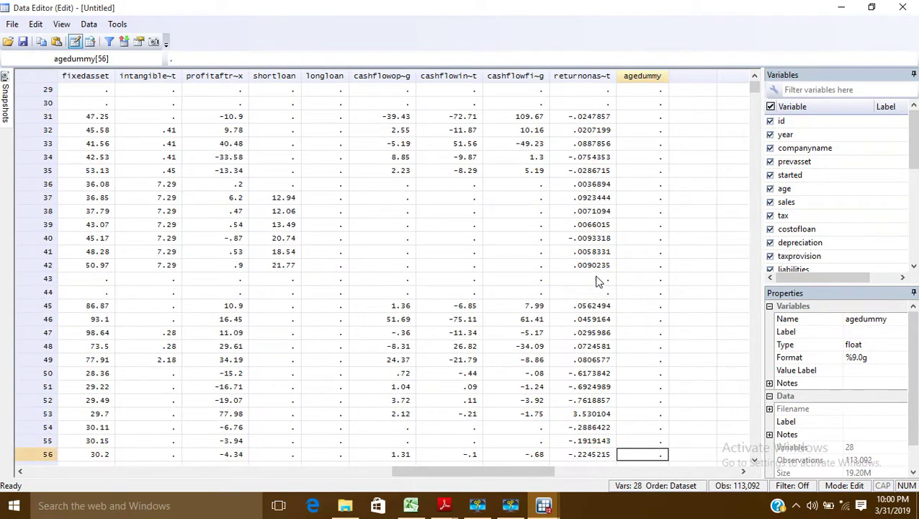
pyautogui.scroll(-10, 597, 281)
pyautogui.click(652, 159)
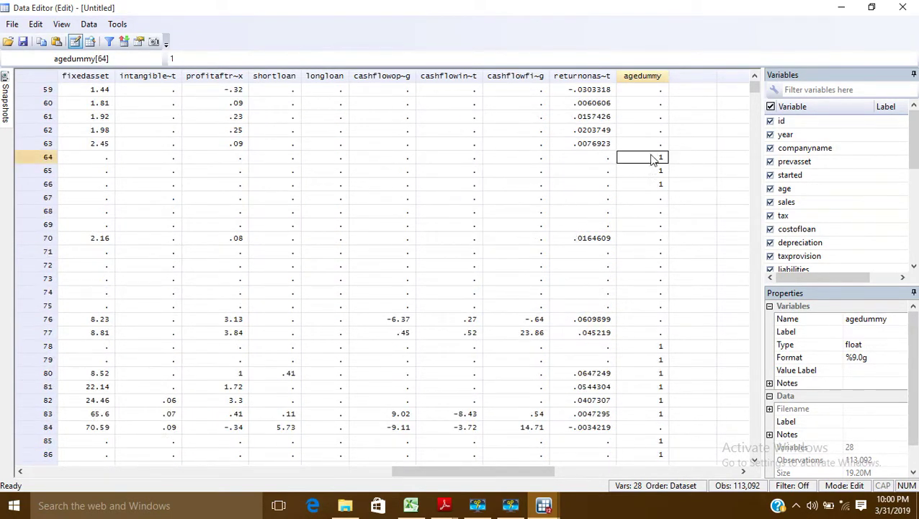
# Compare agedummy at observation 78 with its age, check the ages through observation 83, and close the Data Editor.
pyautogui.click(650, 346)
pyautogui.press('Left')
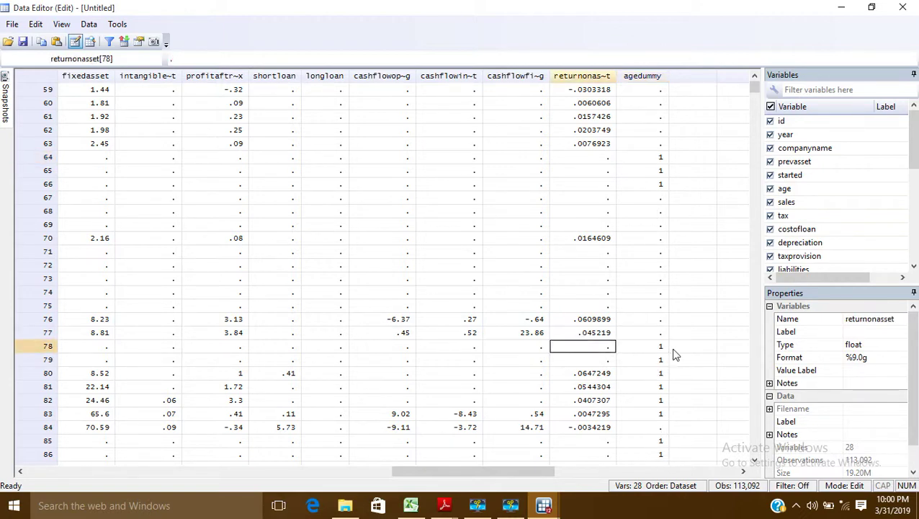
pyautogui.press('Left')
pyautogui.press('Left')
pyautogui.press('Left')
pyautogui.press('Left')
pyautogui.press('Left')
pyautogui.press('Left')
pyautogui.press('Left')
pyautogui.press('Left')
pyautogui.press('Left')
pyautogui.press('Left')
pyautogui.press('Left')
pyautogui.press('Left')
pyautogui.press('Left')
pyautogui.press('Left')
pyautogui.press('Left')
pyautogui.press('Left')
pyautogui.press('Left')
pyautogui.press('Left')
pyautogui.press('Left')
pyautogui.press('Left')
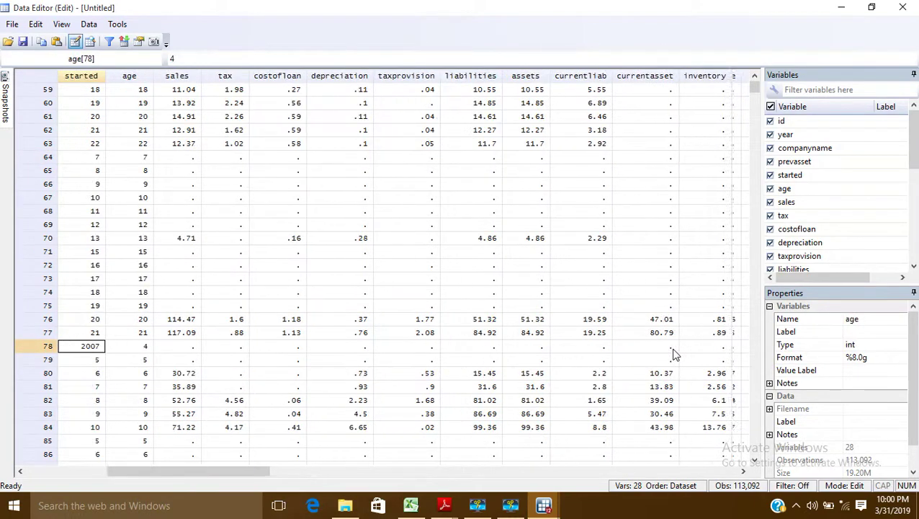
pyautogui.press('Left')
pyautogui.press('Left')
pyautogui.press('Left')
pyautogui.press('Right')
pyautogui.press('Right')
pyautogui.press('Right')
pyautogui.press('Right')
pyautogui.press('Left')
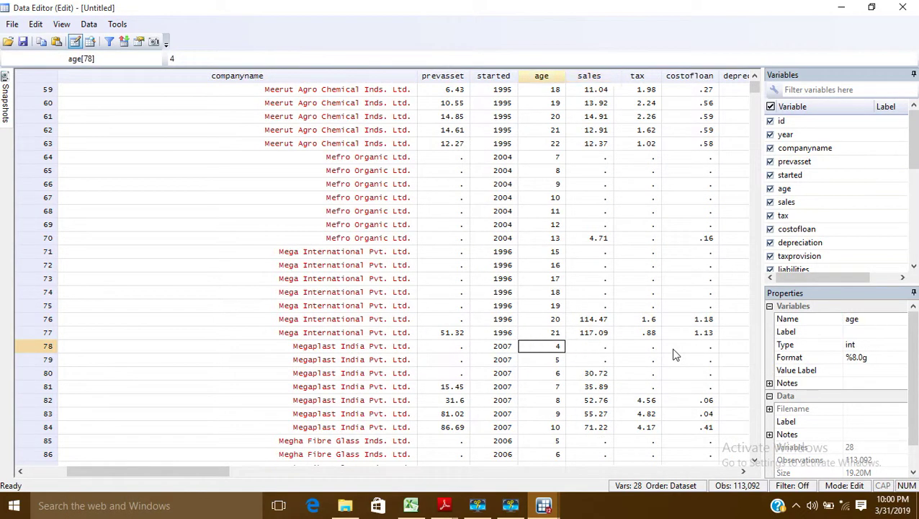
pyautogui.press('Down')
pyautogui.press('Down')
pyautogui.press('Down')
pyautogui.press('Down')
pyautogui.press('Down')
pyautogui.press('Up')
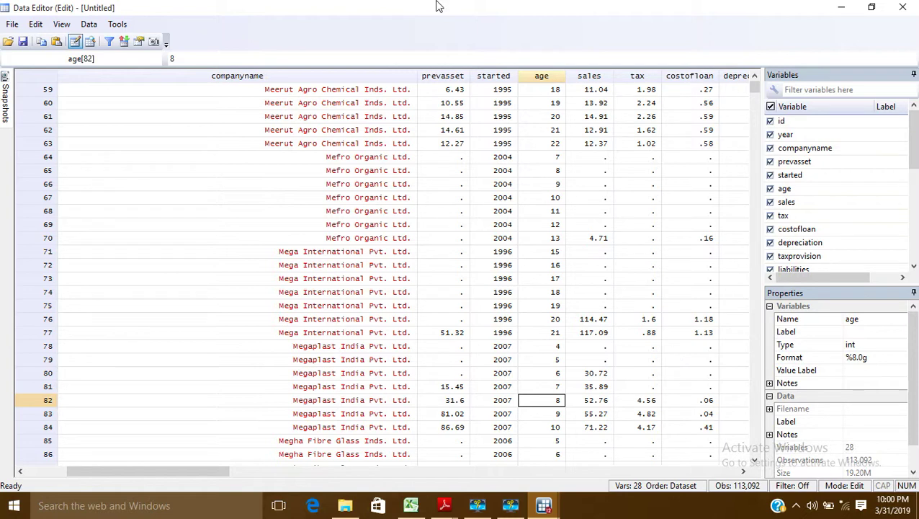
pyautogui.click(905, 7)
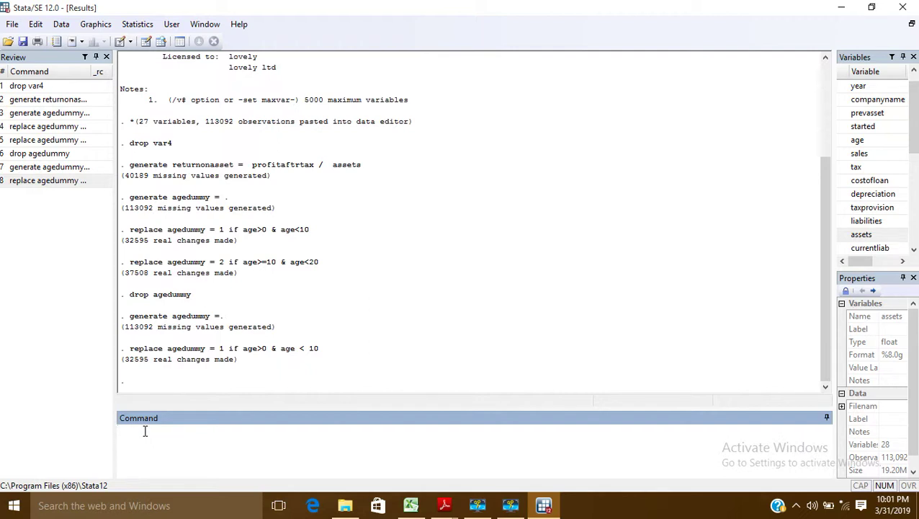
# Replace agedummy with 2 for observations where age is at least 10 and below 20.
pyautogui.write('replace agedummy = 2 if age')
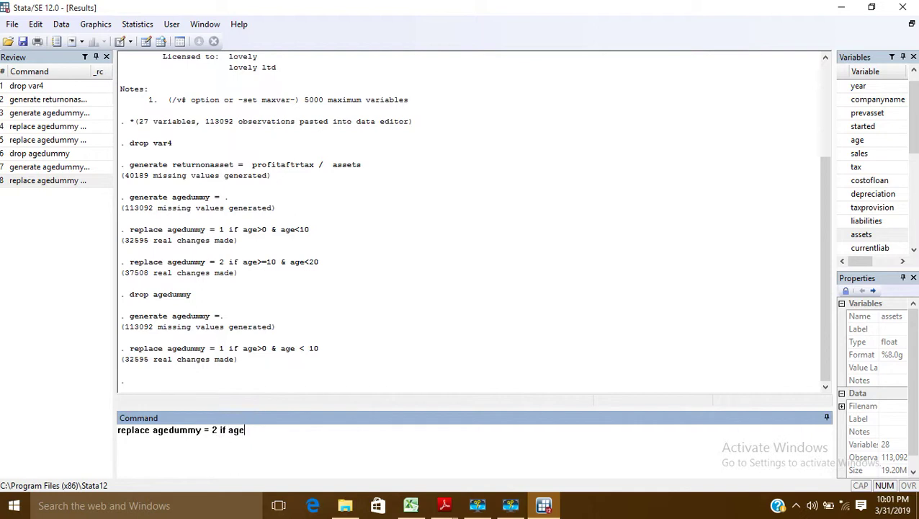
pyautogui.write('>=10 a')
pyautogui.press('BackSpace')
pyautogui.write('& age < 20')
pyautogui.press('Return')
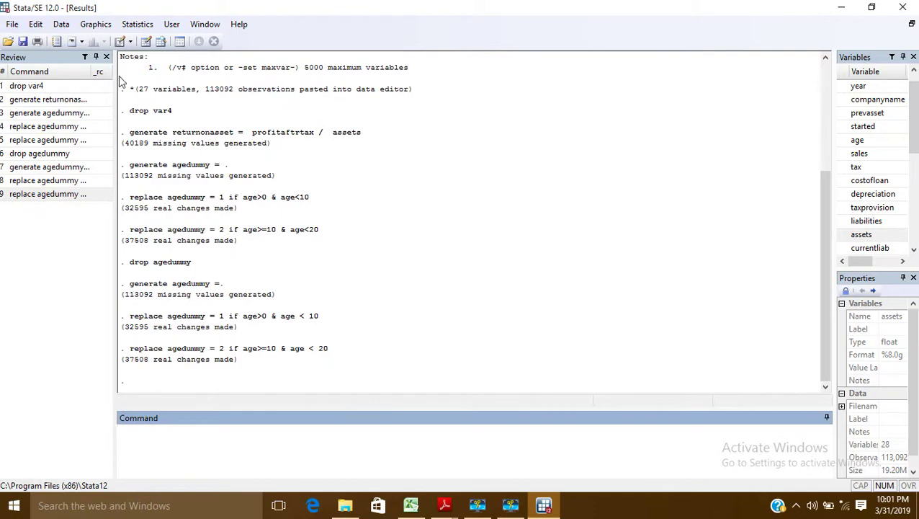
# Open the Data Editor and examine the agedummy column from observation 13 down past observation 100 and back to the first rows.
pyautogui.click(145, 41)
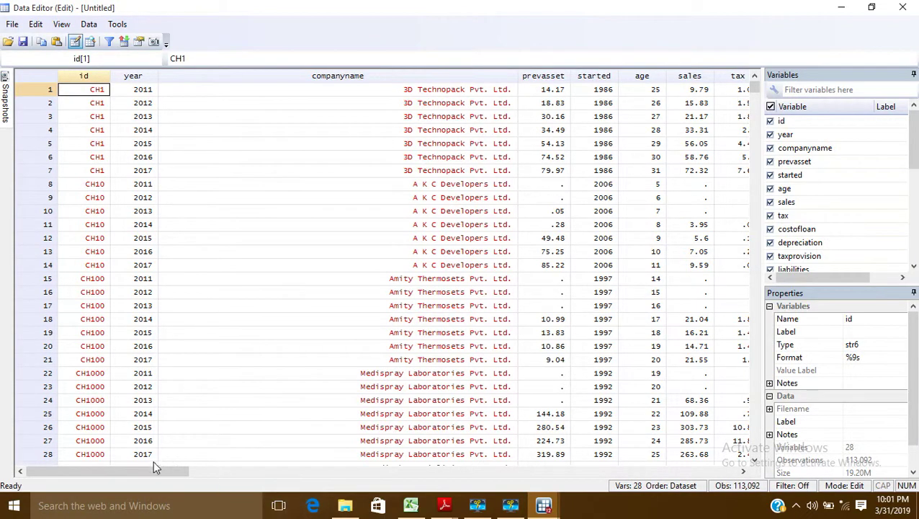
pyautogui.moveTo(153, 470); pyautogui.dragTo(583, 476)
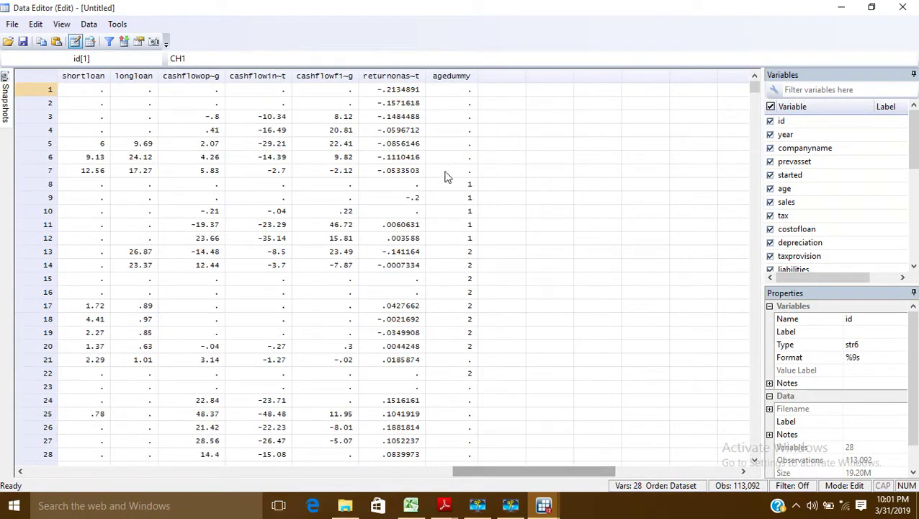
pyautogui.click(456, 252)
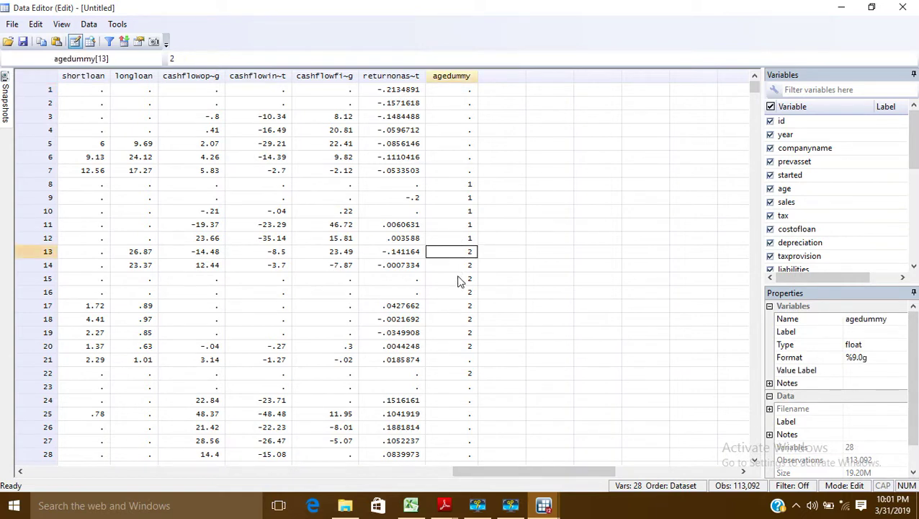
pyautogui.scroll(-2, 456, 251)
pyautogui.scroll(-9, 456, 288)
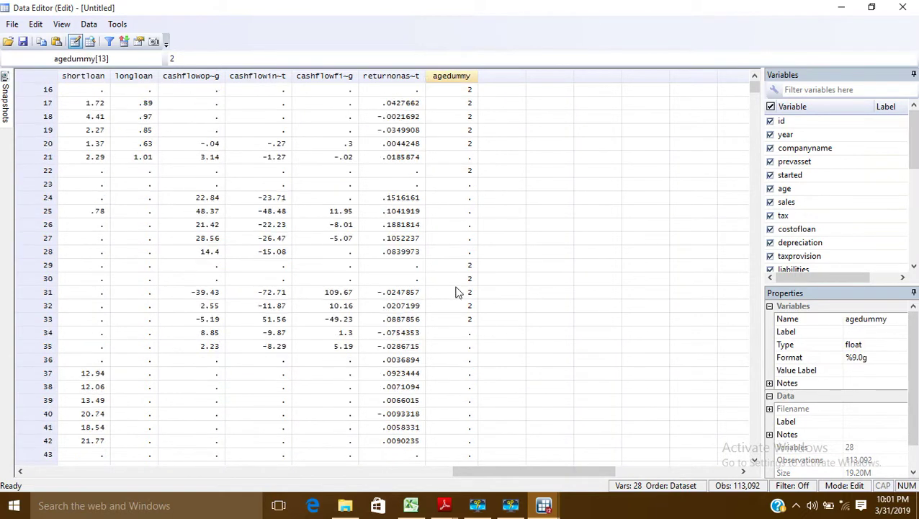
pyautogui.scroll(-11, 456, 305)
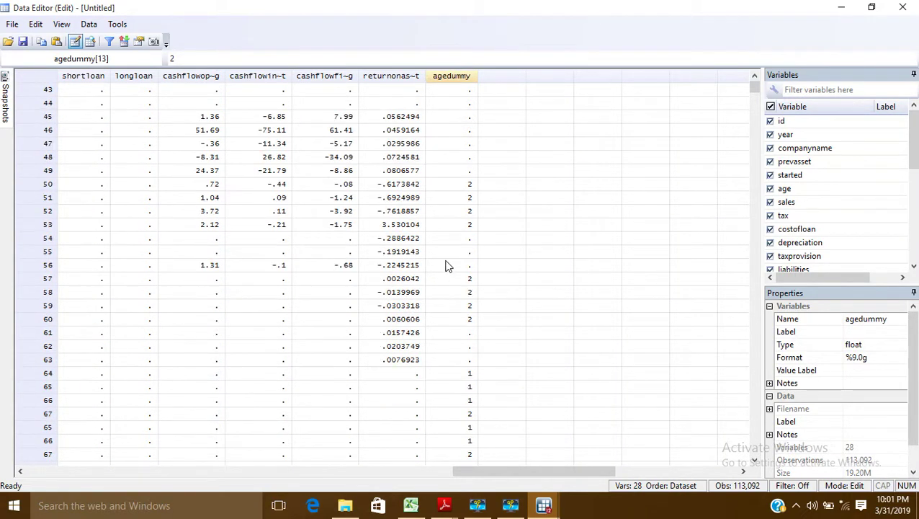
pyautogui.scroll(-17, 445, 267)
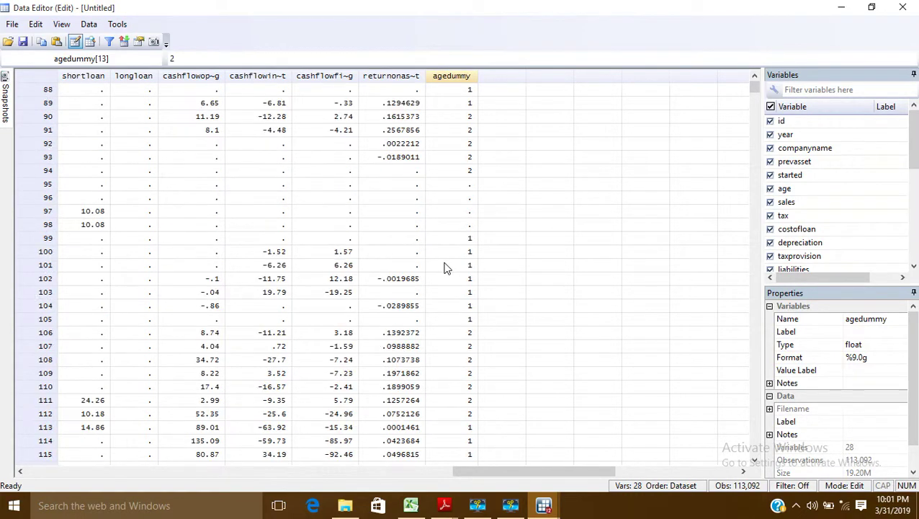
pyautogui.scroll(20, 445, 268)
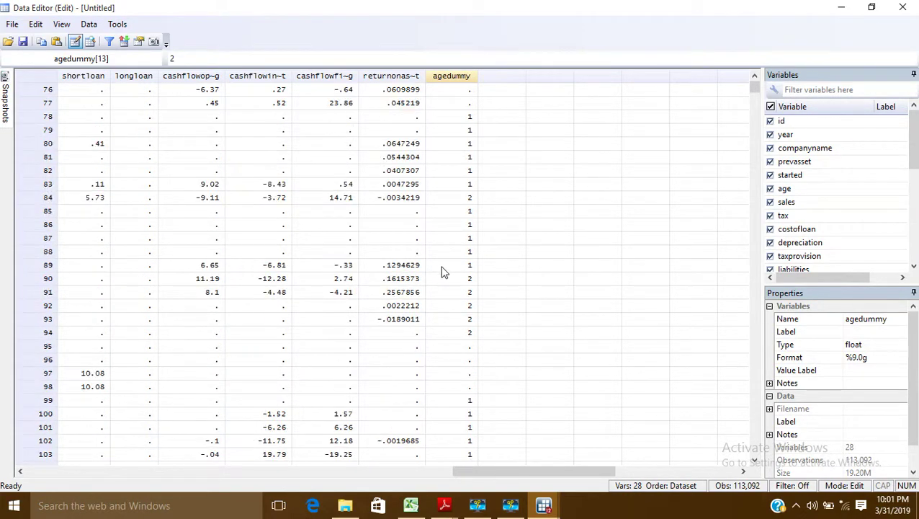
pyautogui.scroll(4, 444, 271)
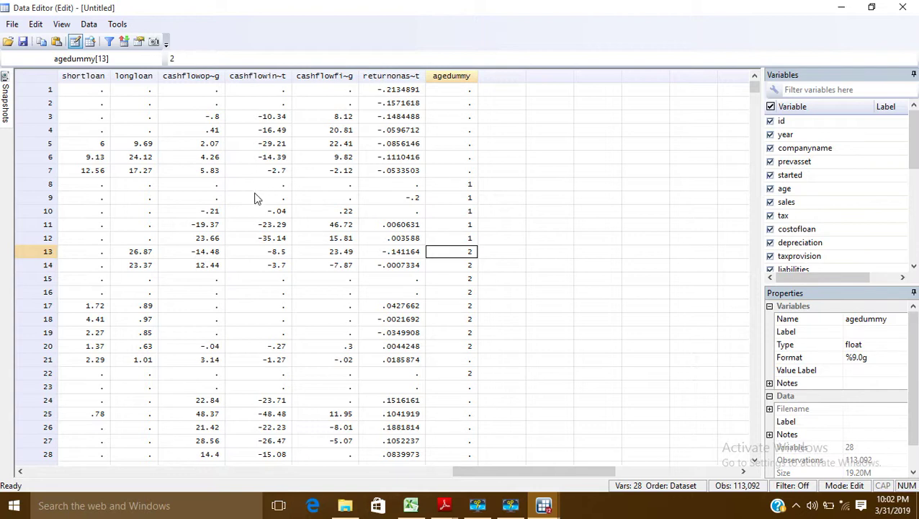
pyautogui.click(511, 508)
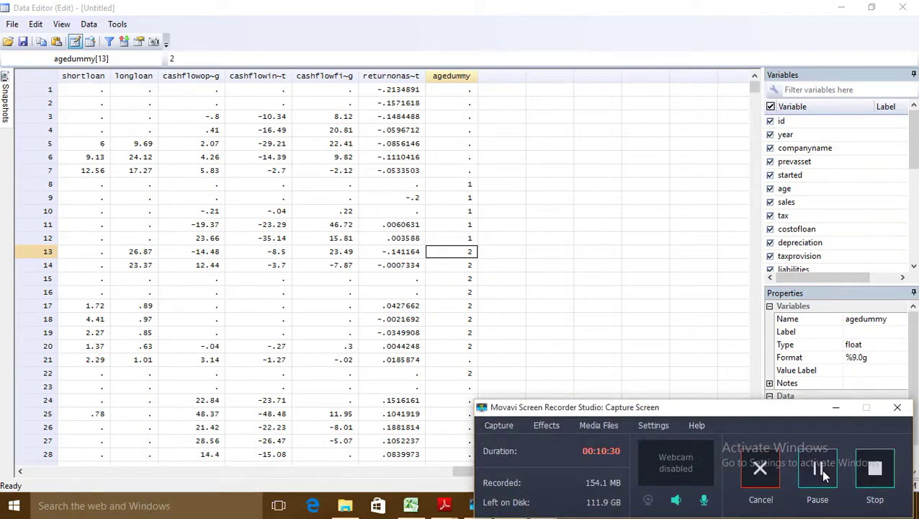